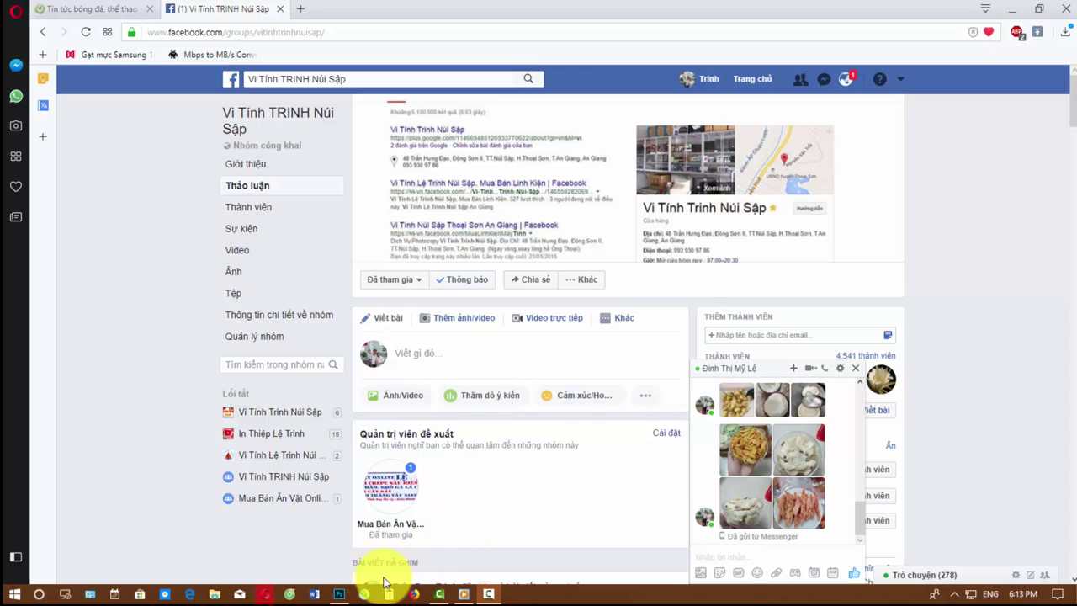
- Create a new blank white document from the 20 × 30 cm, 300 pixels/cm preset
left_click(339, 594)
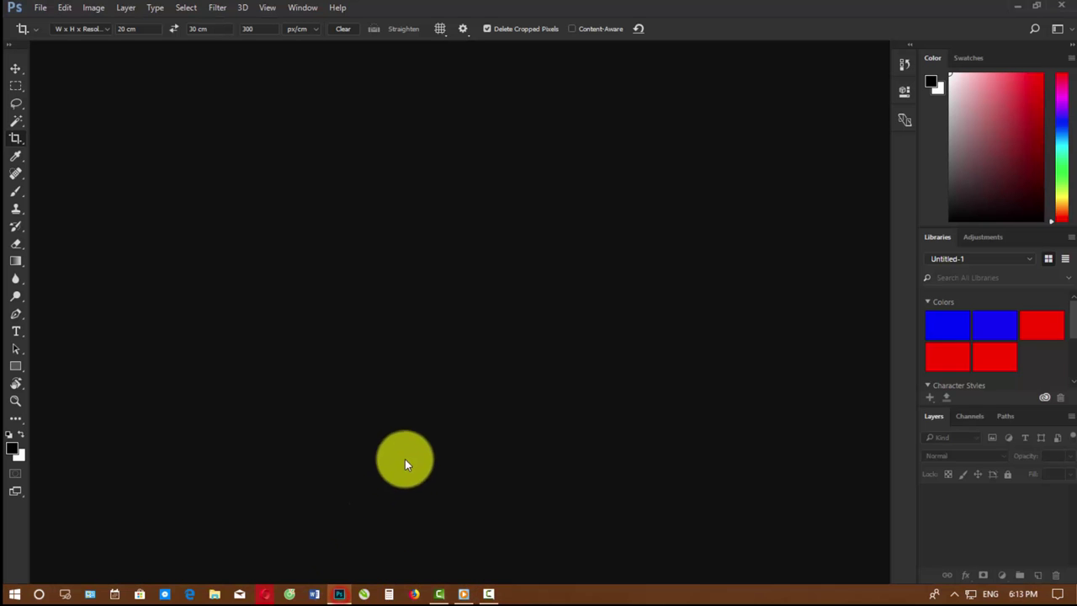
key("ctrl+n")
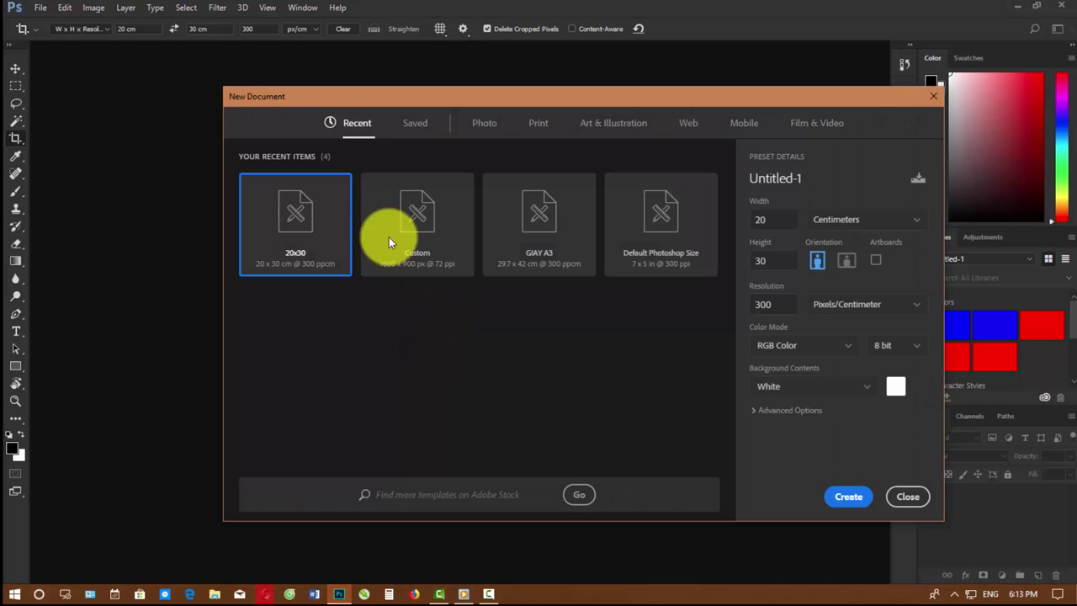
left_click(305, 234)
double_click(304, 233)
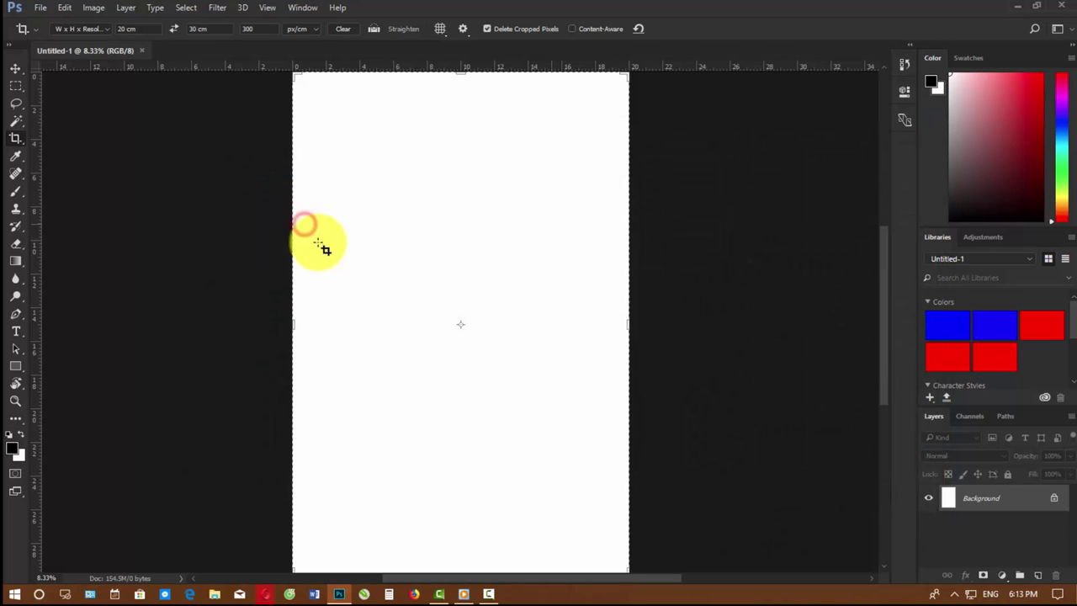
- Crop the canvas to a 30 × 20 cm landscape by swapping width and height
left_click(173, 29)
double_click(429, 242)
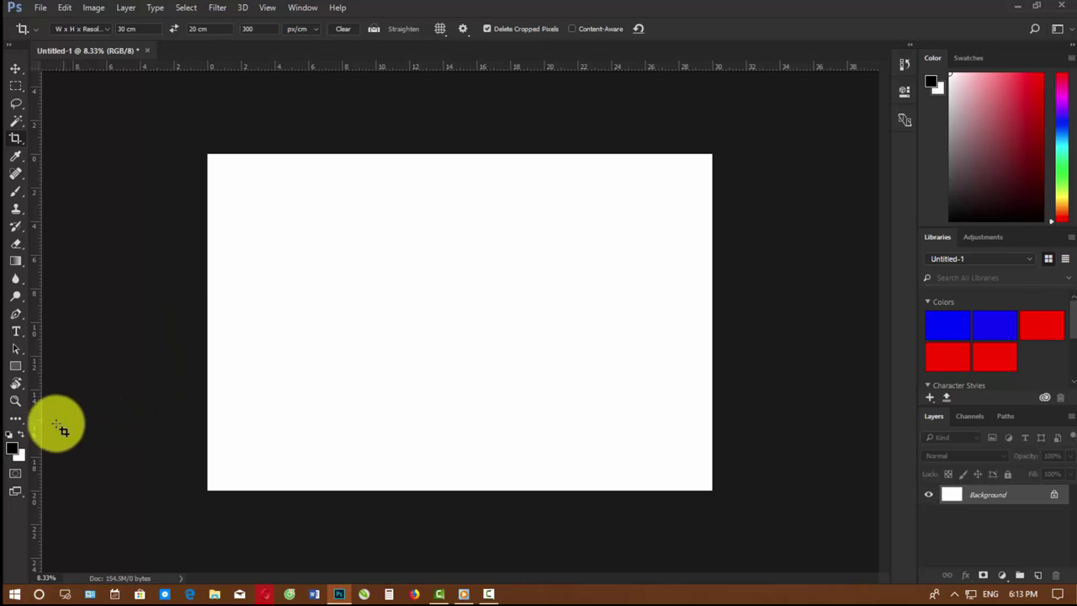
left_click(18, 439)
- Start a text box on the left of the canvas with a 48 pt font size
key("t")
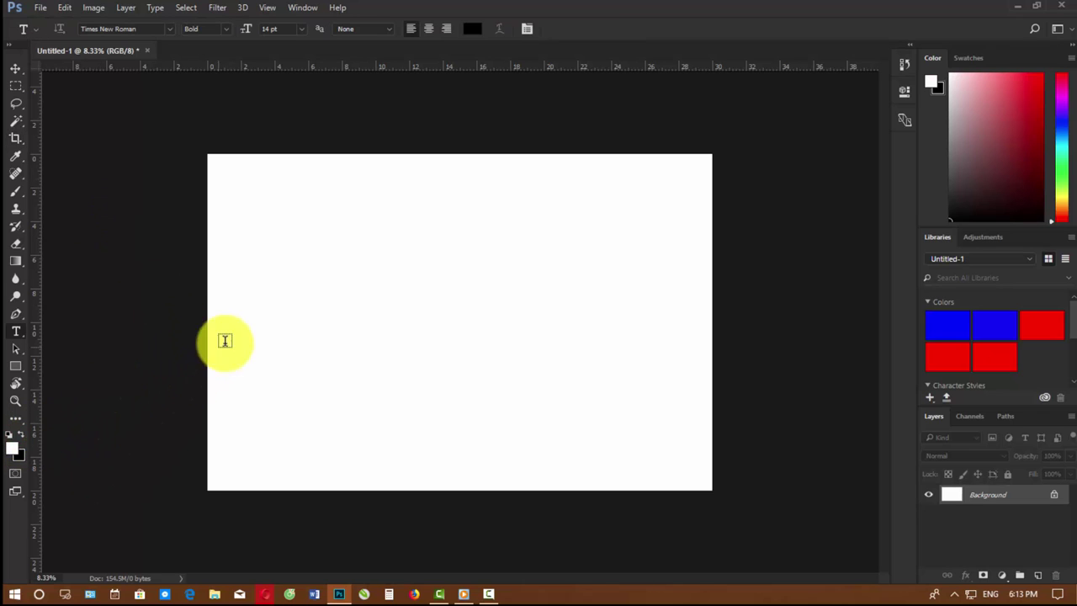
left_click(243, 271)
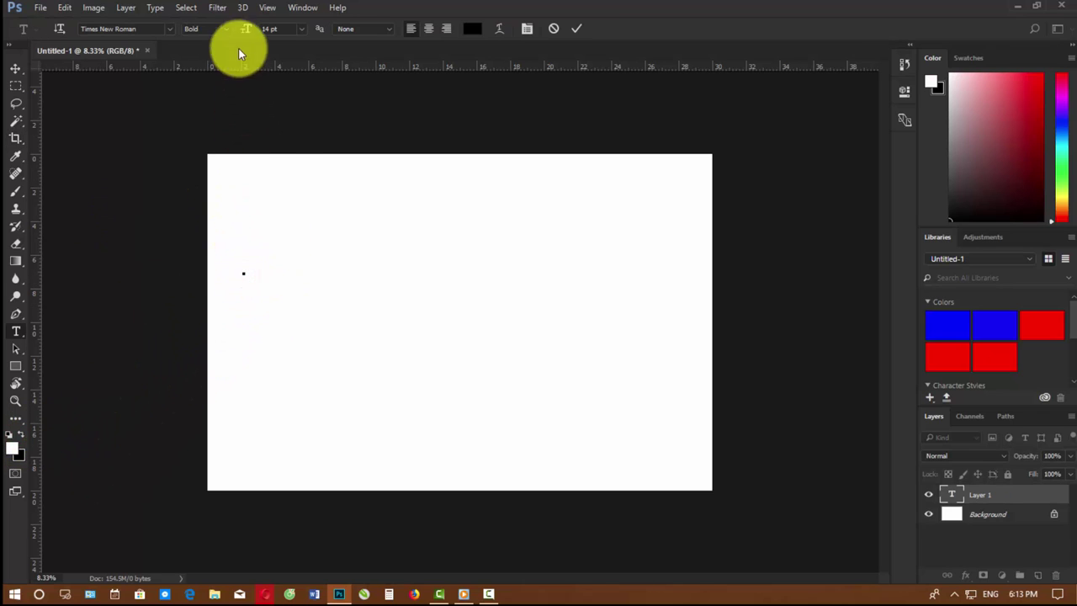
left_click(307, 23)
left_click(310, 240)
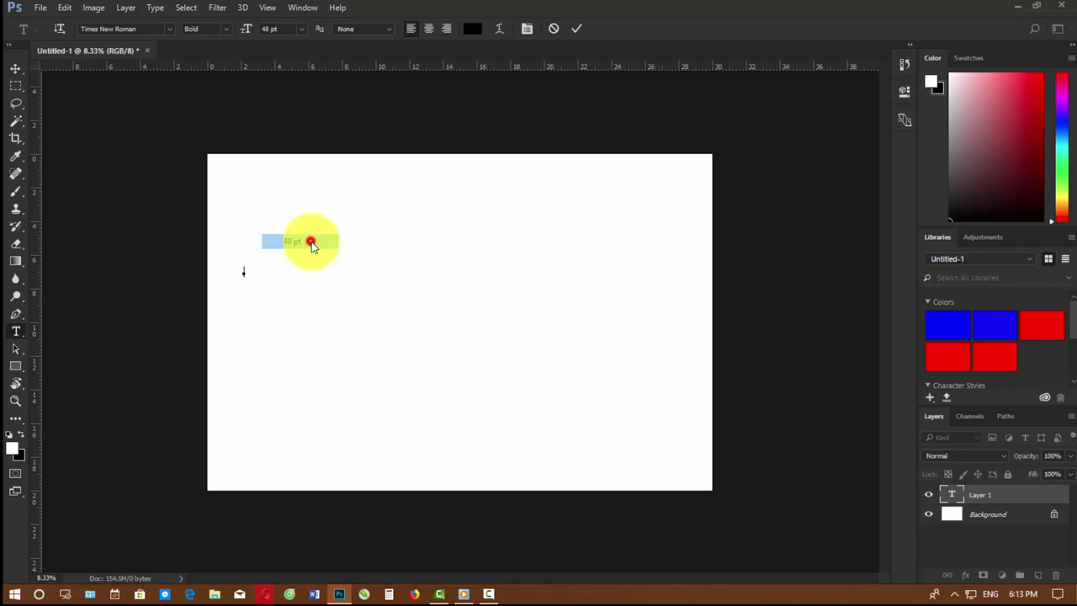
- Type the first title line 'Chỉnh Màu Sáng Tối Giao Diện', correcting the typos
type("Chirn")
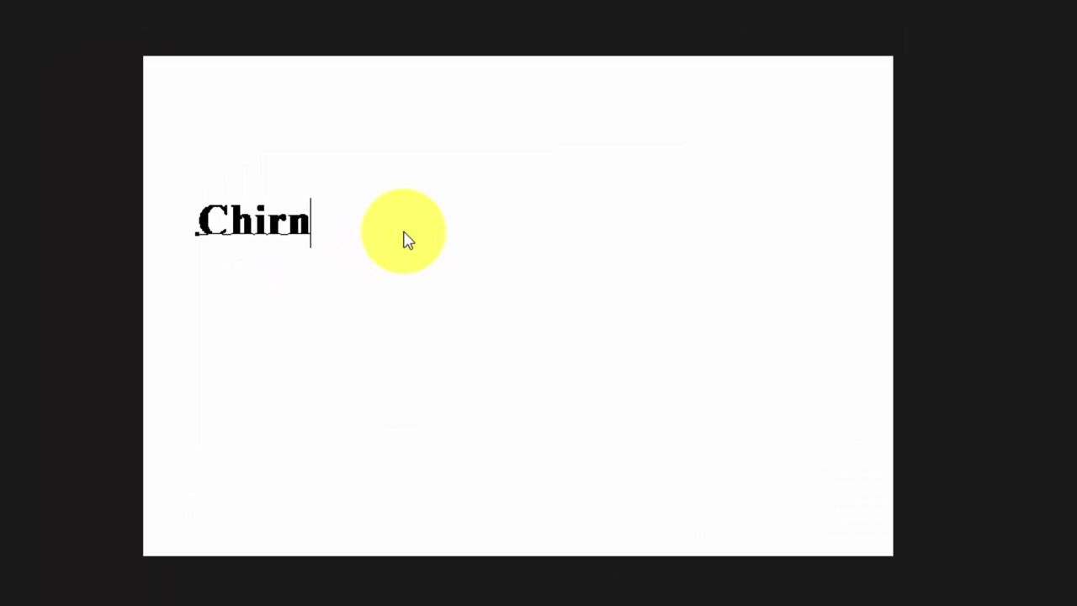
key("Left")
key("Delete")
key("BackSpace")
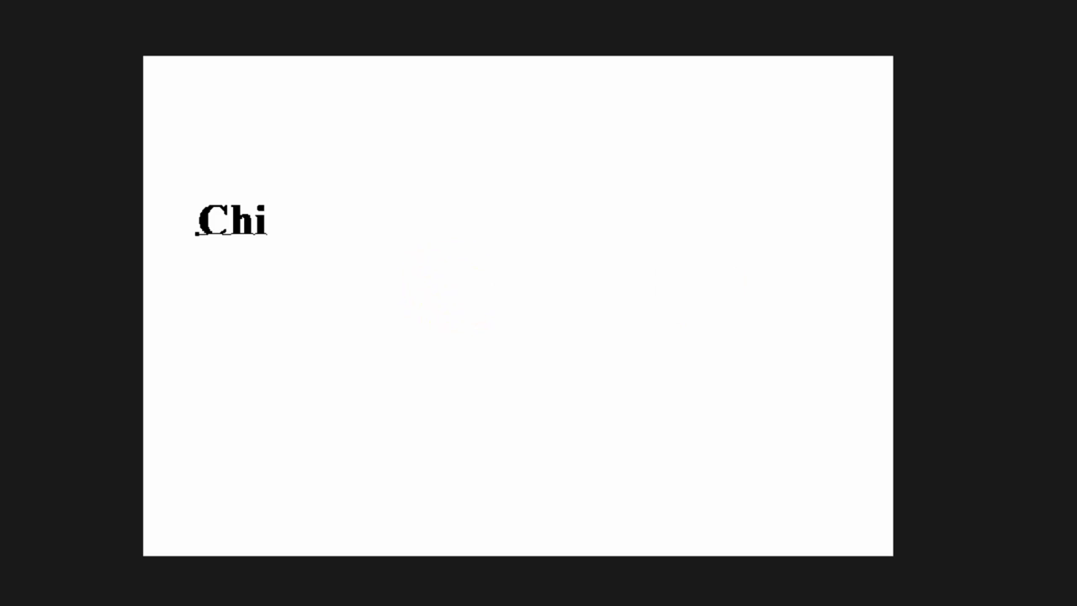
left_click(762, 107)
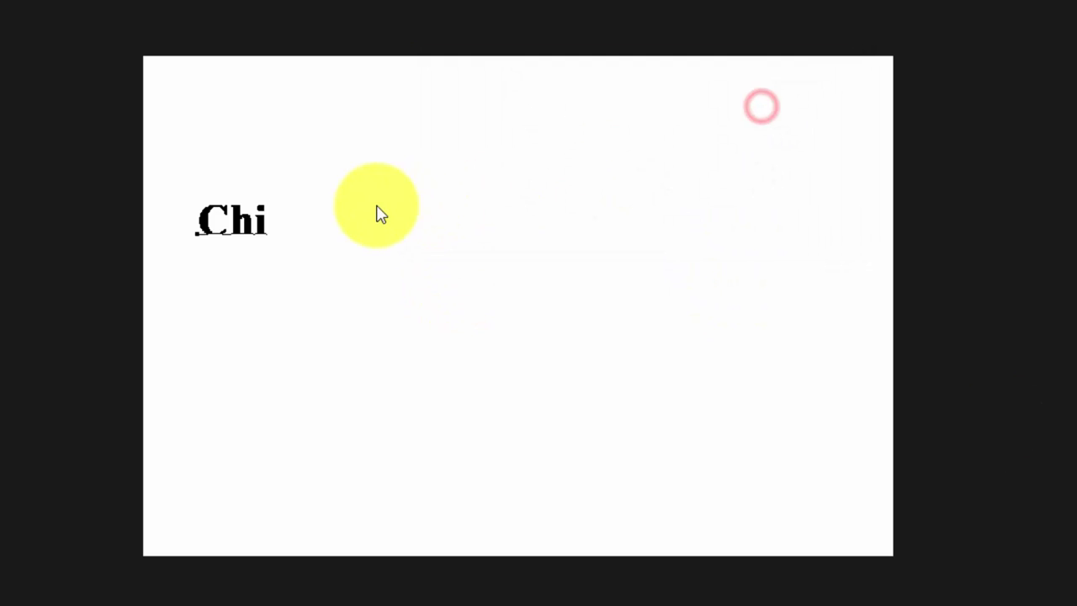
left_click(300, 216)
key("BackSpace")
key("BackSpace")
key("BackSpace")
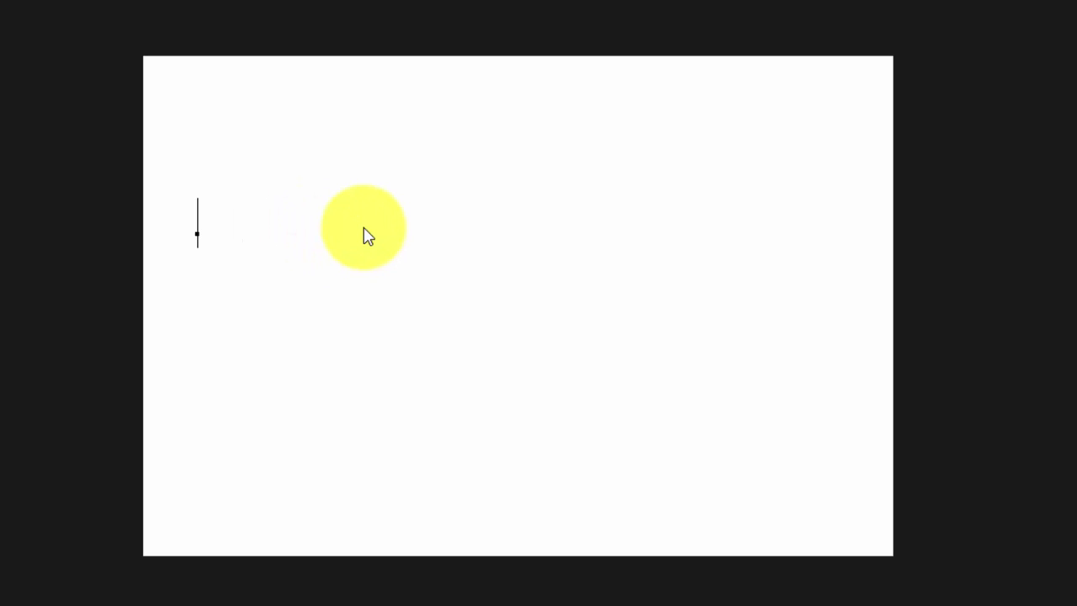
type("Chinhr")
type("M")
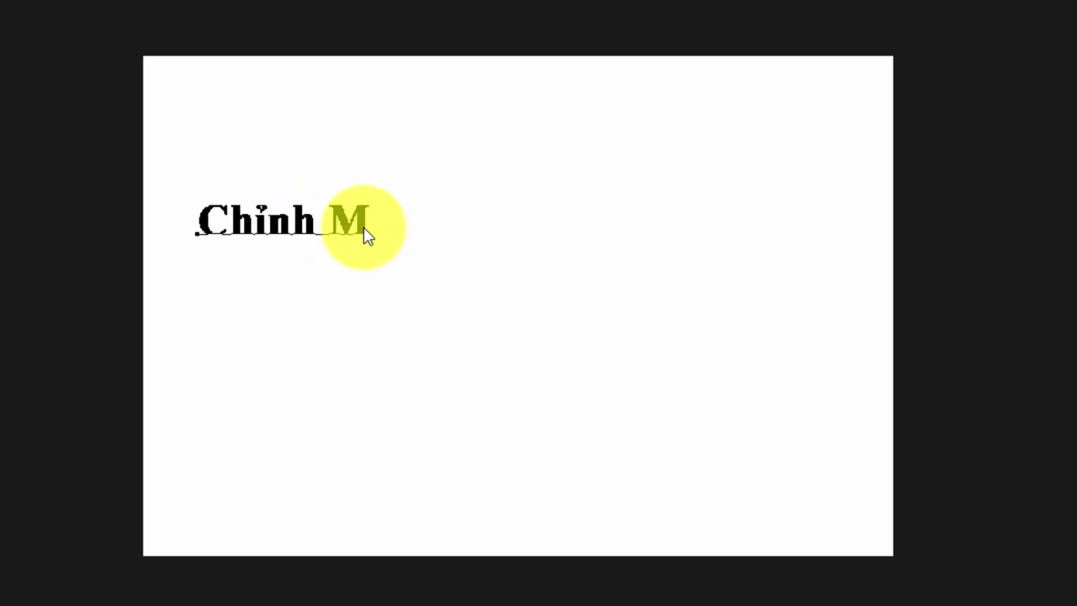
type("àu Sangs T")
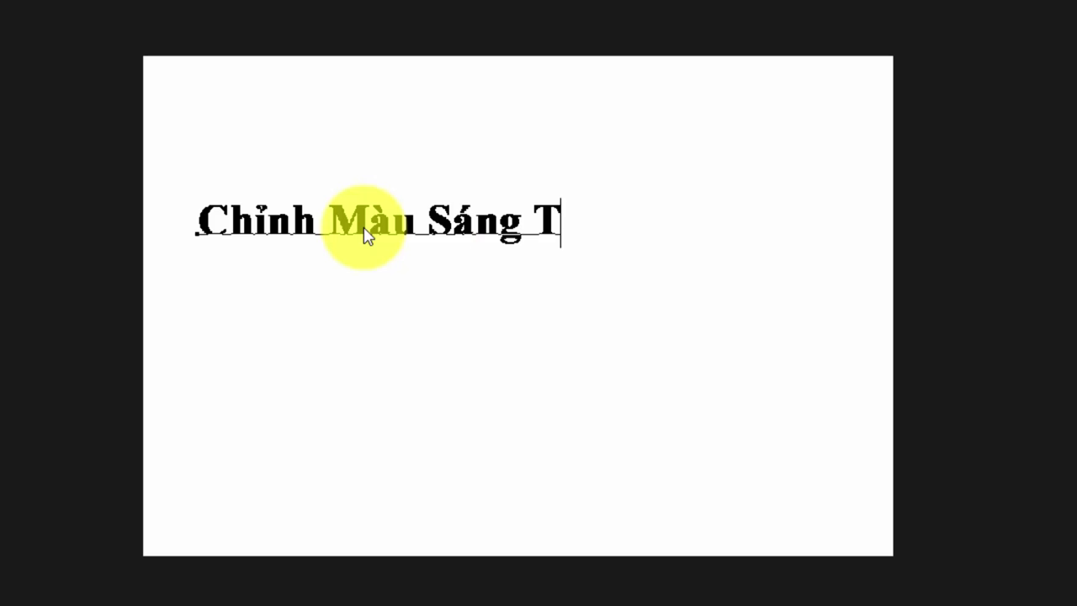
type("oois")
type(" Gi")
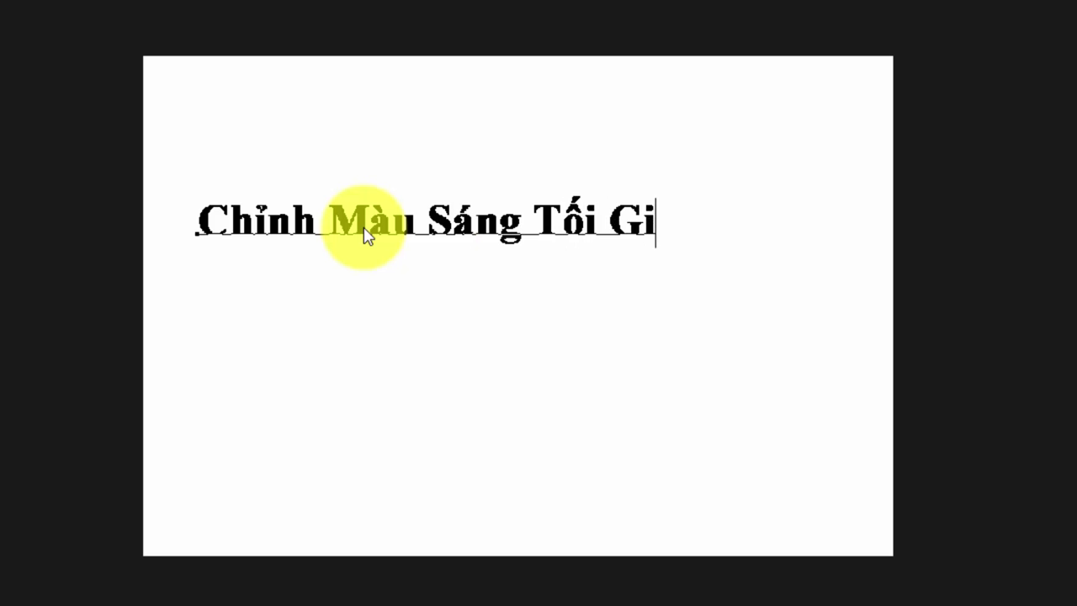
type("ao DIenji")
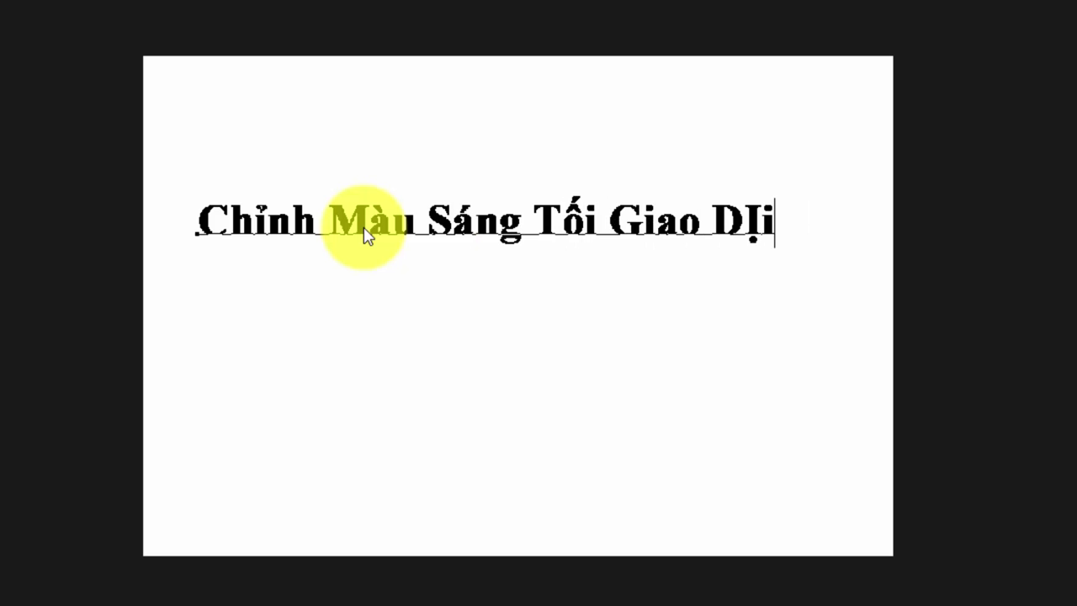
key("BackSpace")
key("BackSpace")
type("ieenj")
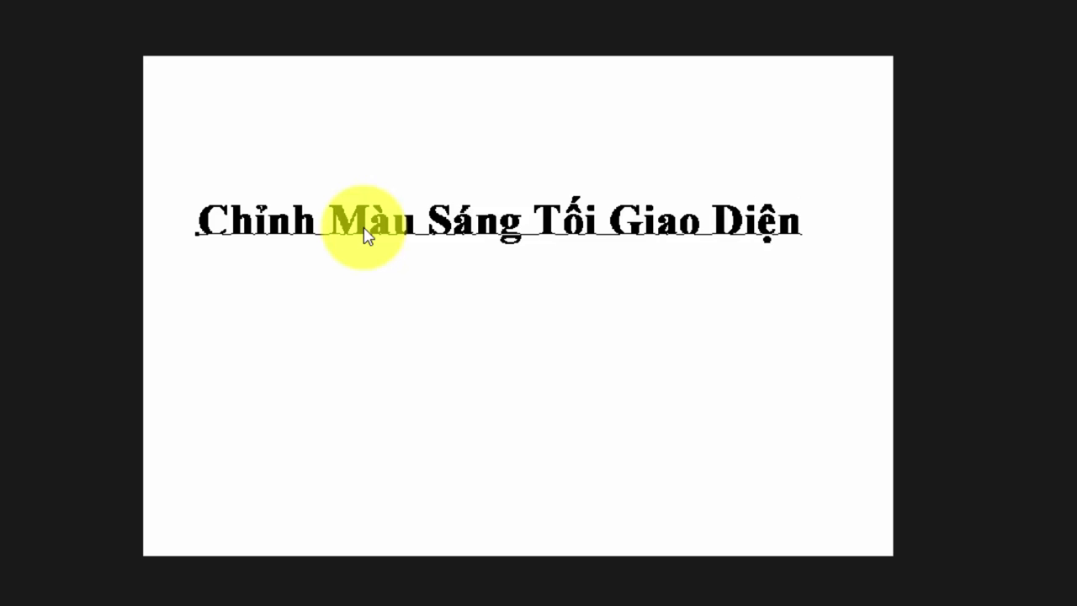
- Add the second line 'Của Photoshop cc 20117' and commit the title
key("Return")
type("Cua")
type("Pho")
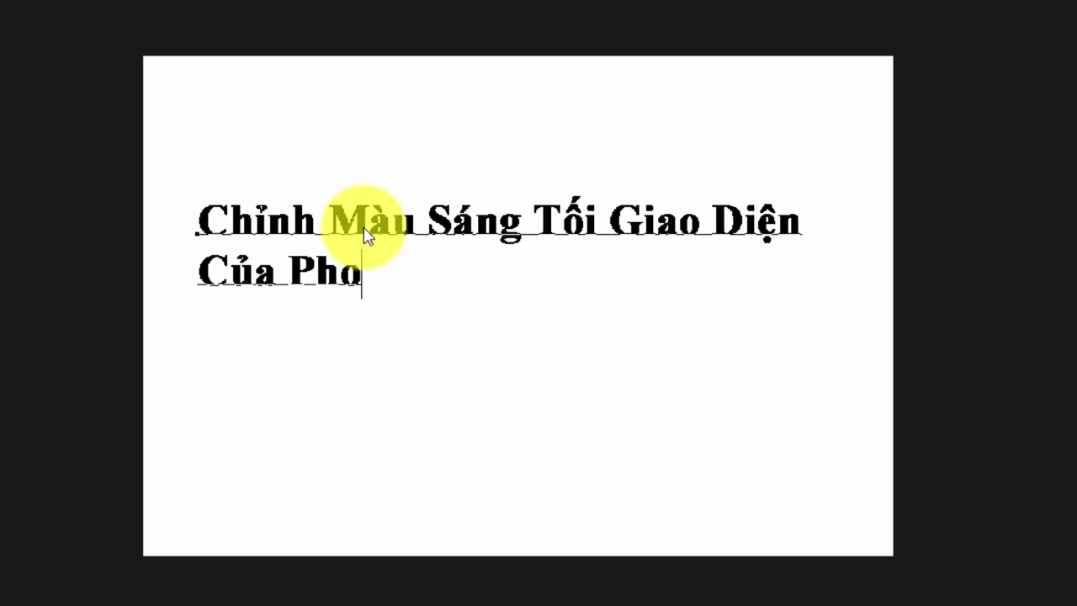
type("to")
type("osho")
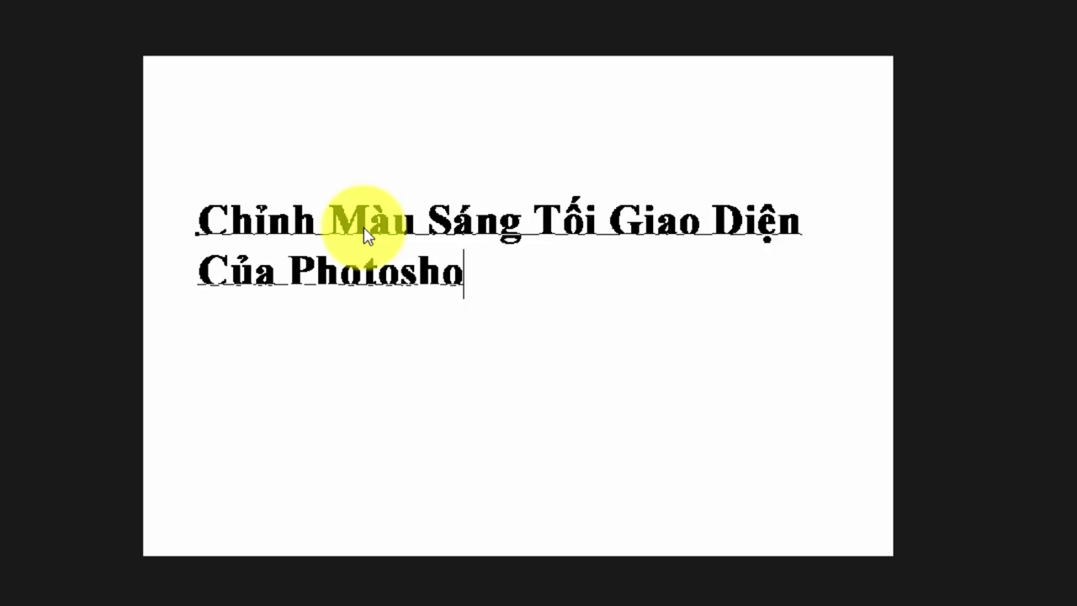
type("p")
key("BackSpace")
key("BackSpace")
key("BackSpace")
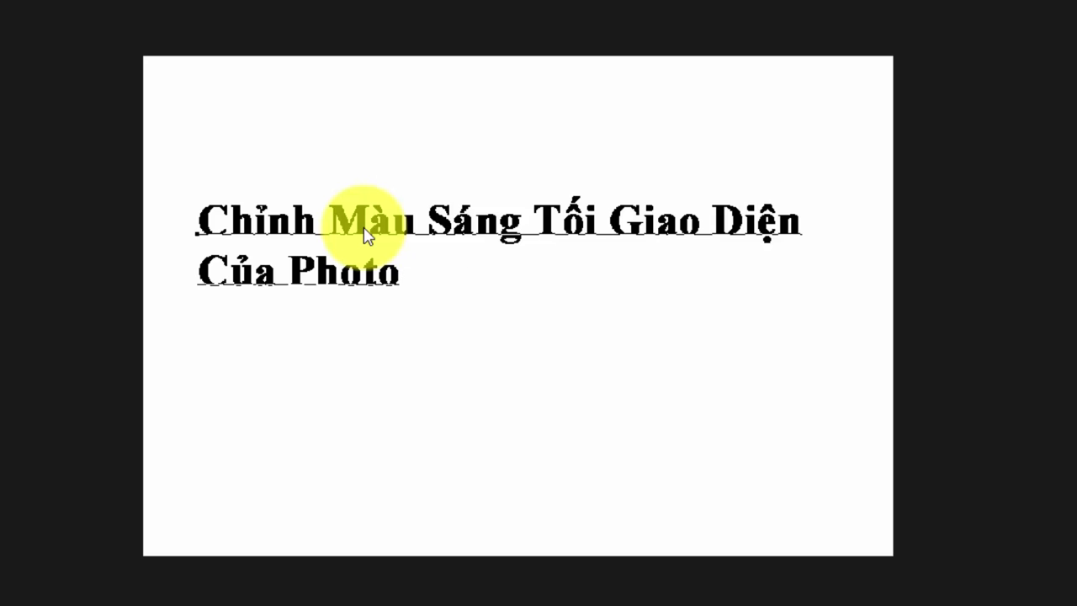
type("shop ")
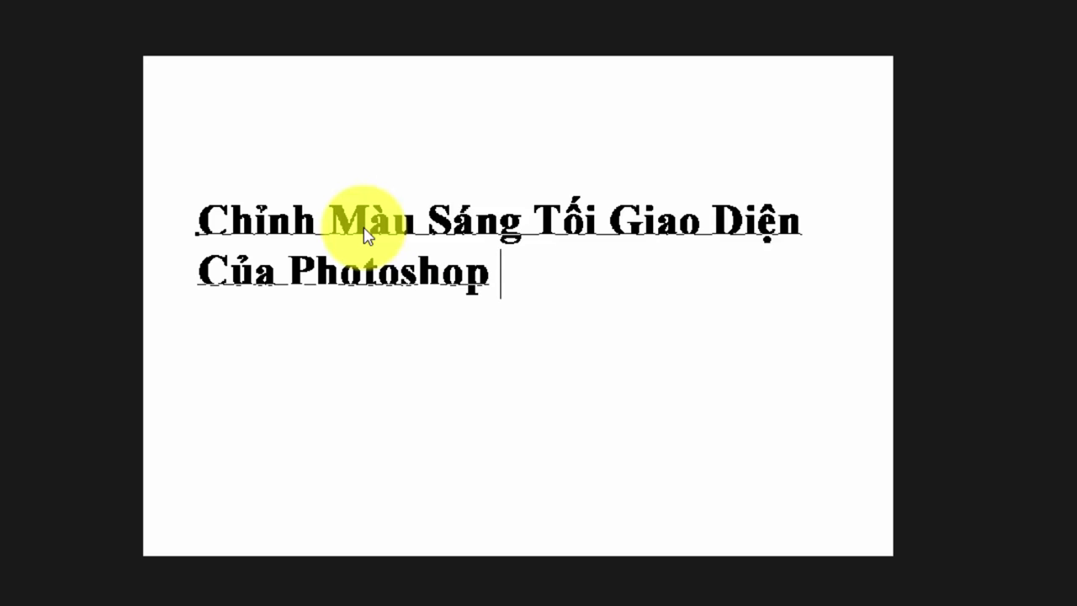
type("cc")
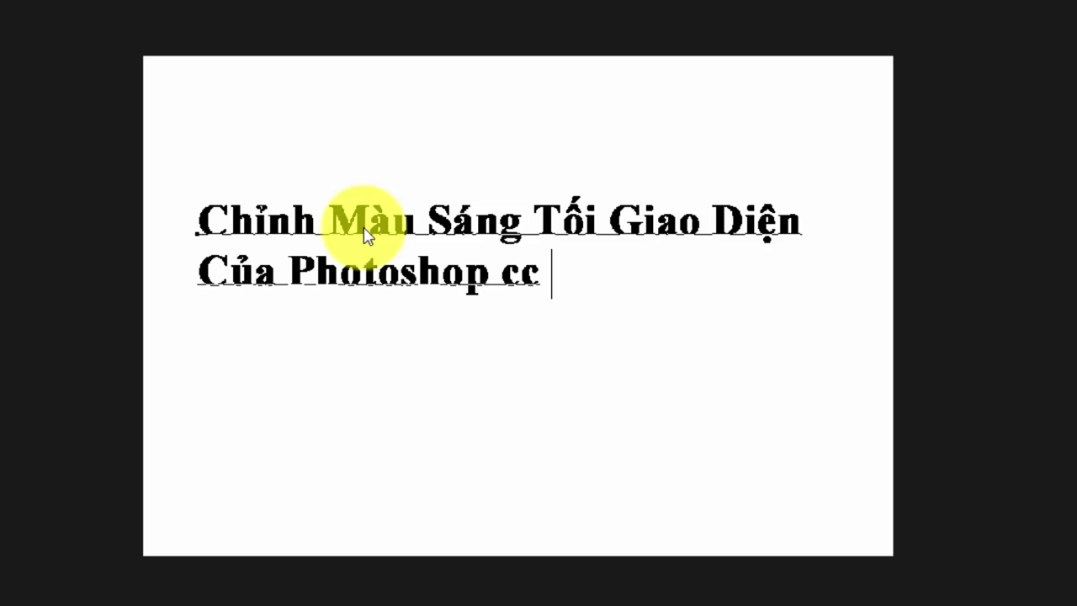
type(" 20")
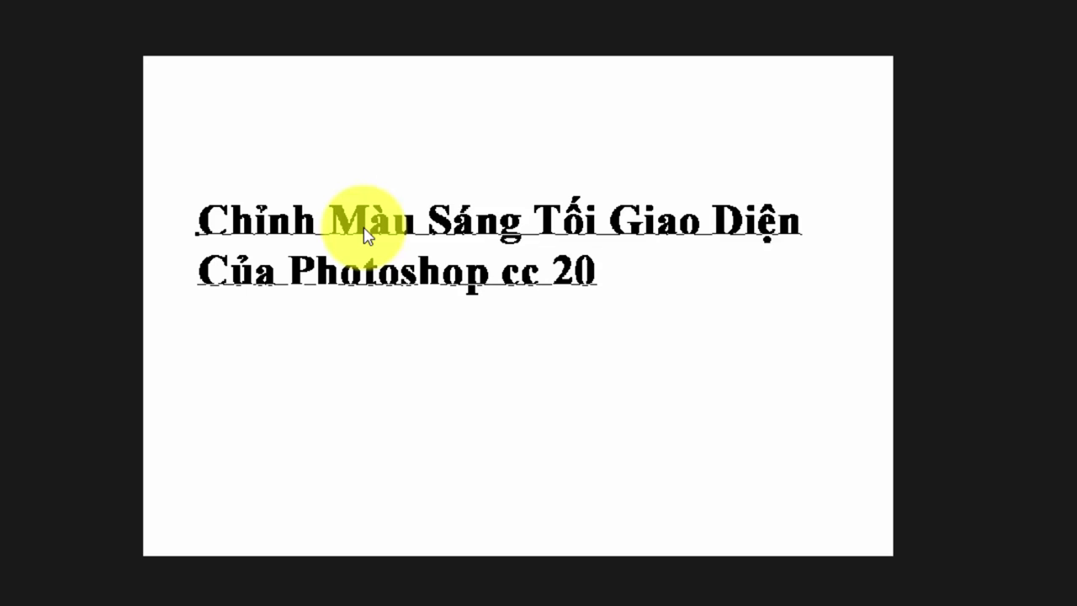
type("117")
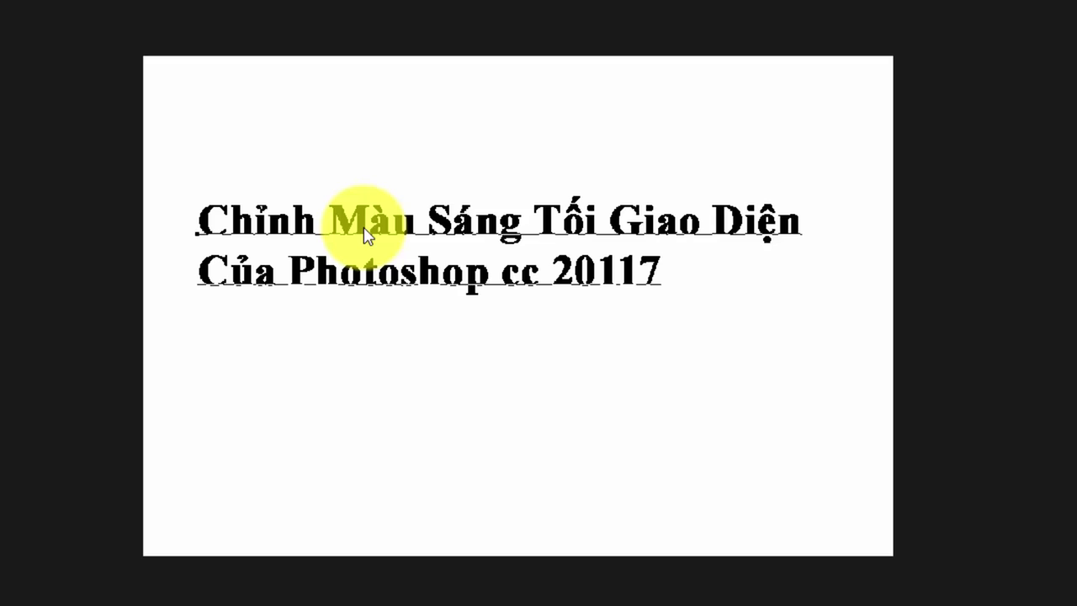
key("ctrl+Return")
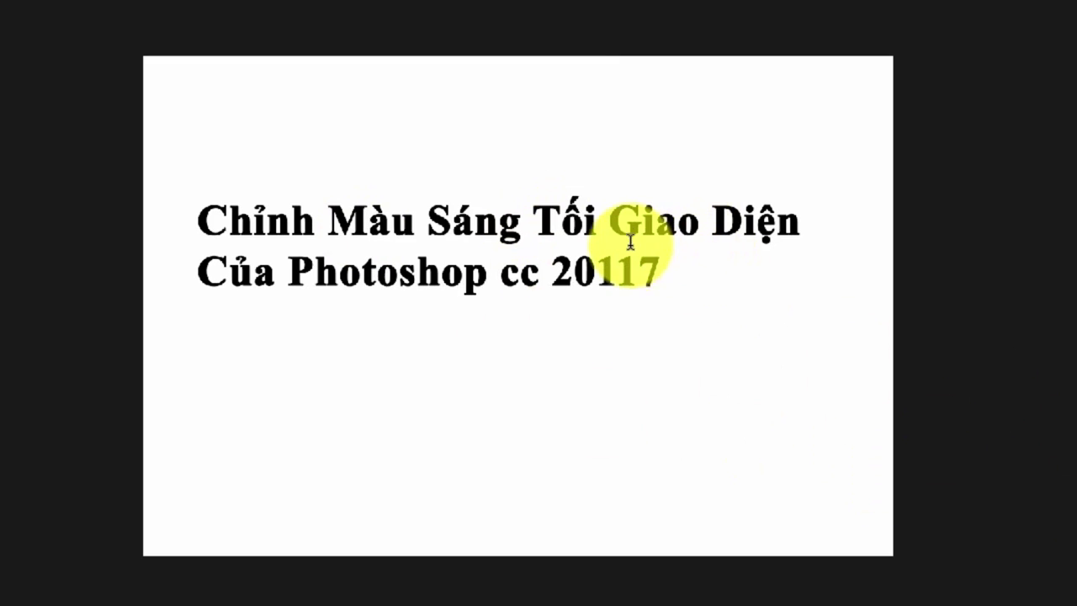
- Move the title toward the top and start the 'Sử Dụng Phím Tắt:' heading below it
left_click_drag(589, 223, 589, 124)
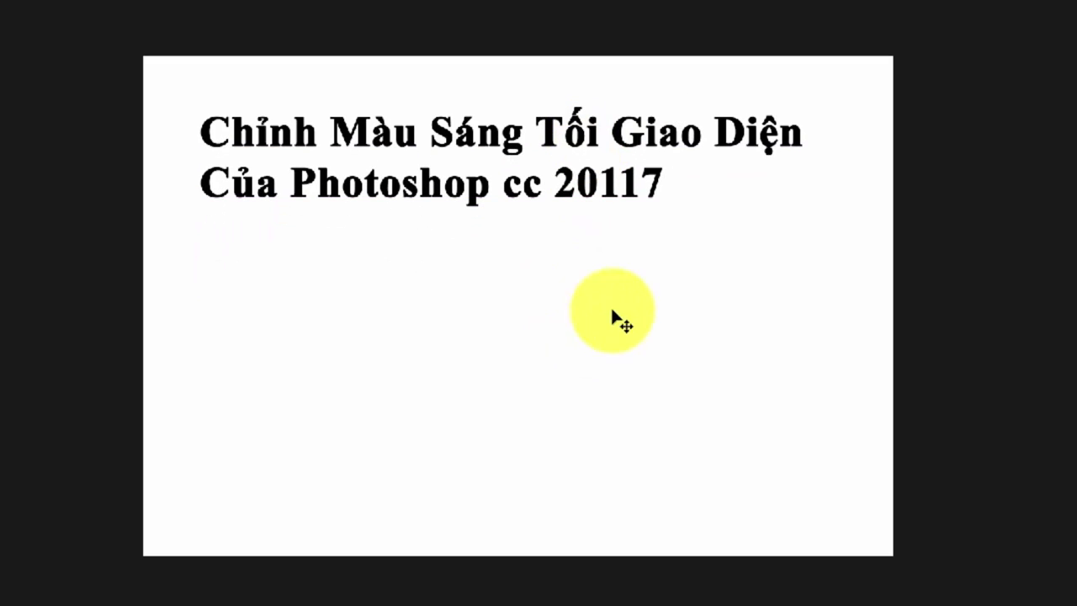
left_click(220, 324)
type("Suwr")
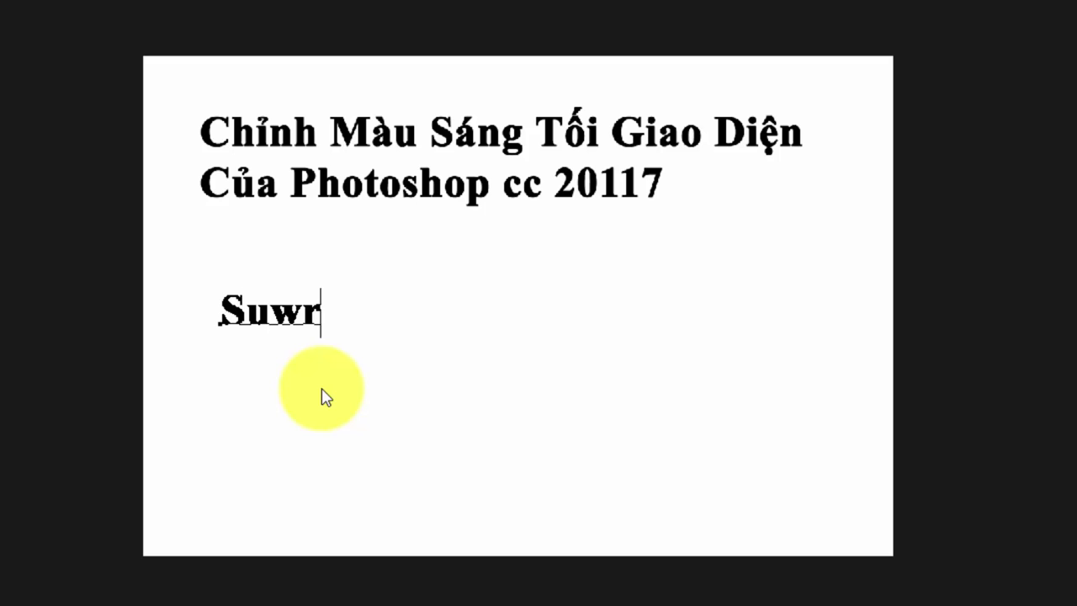
key("BackSpace")
key("BackSpace")
key("BackSpace")
key("BackSpace")
type("Su")
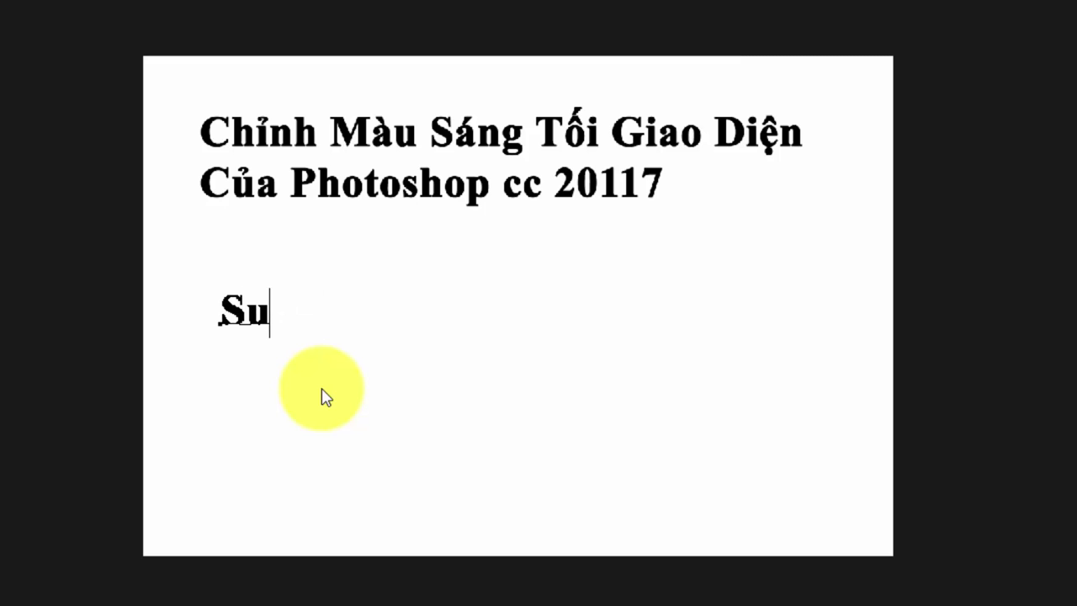
type("wr")
type(" D")
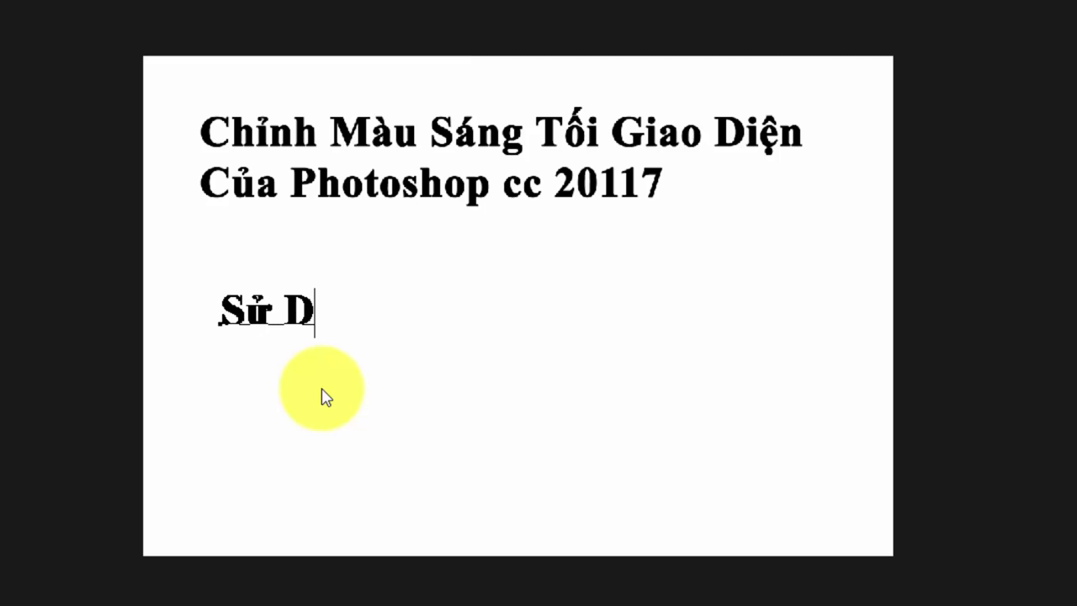
type("ụng Phim")
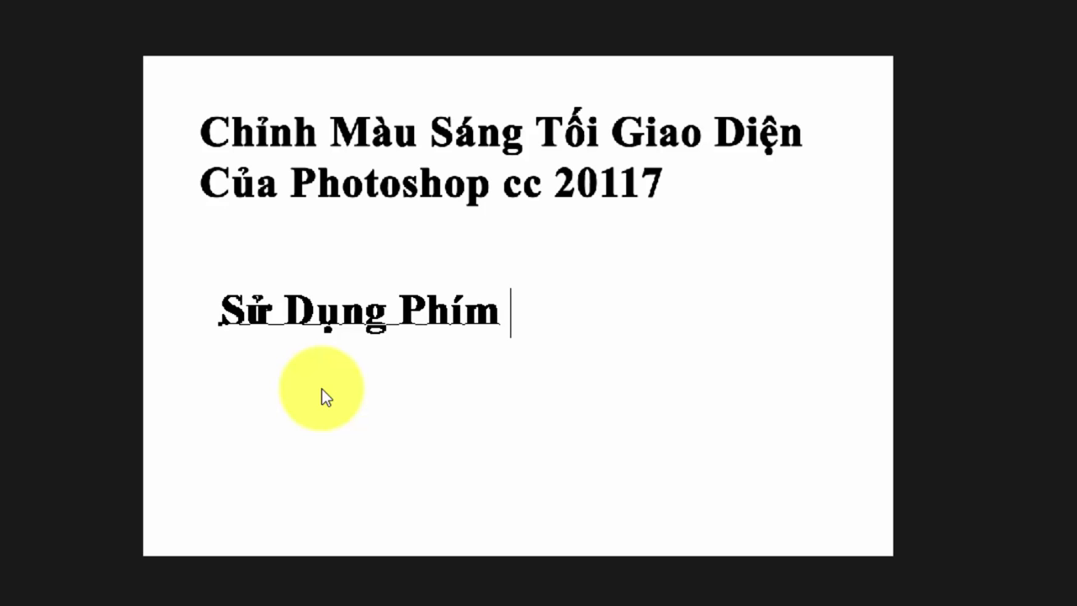
type("Tawt")
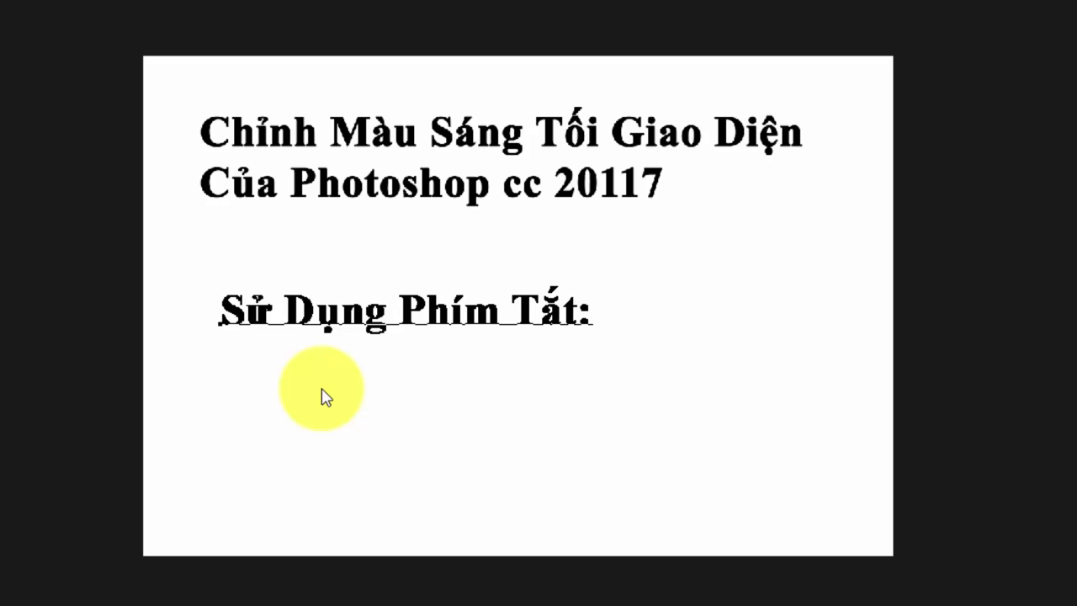
type("S")
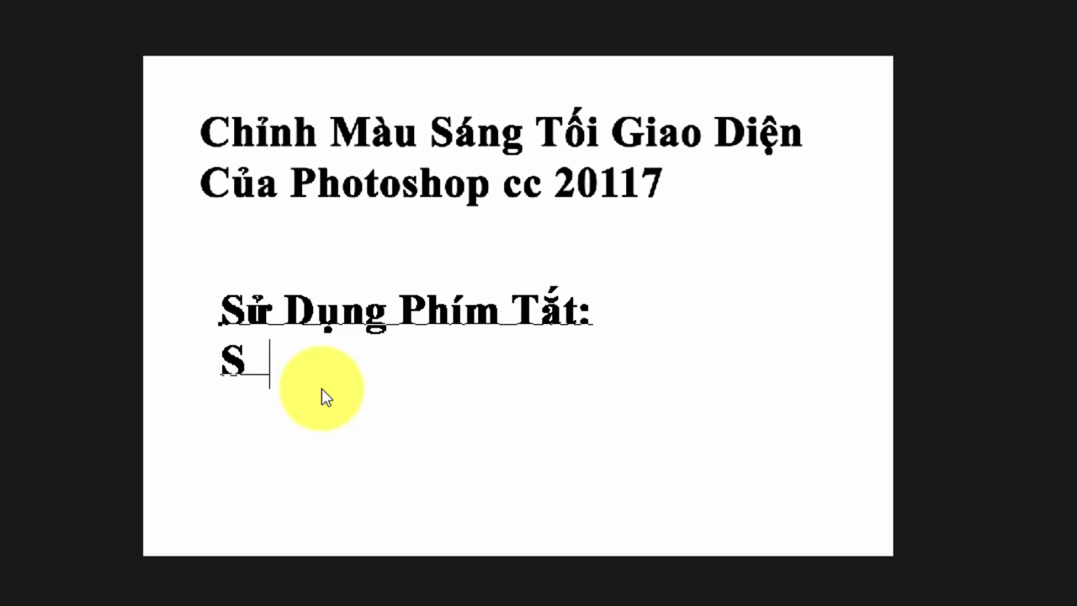
type("hi")
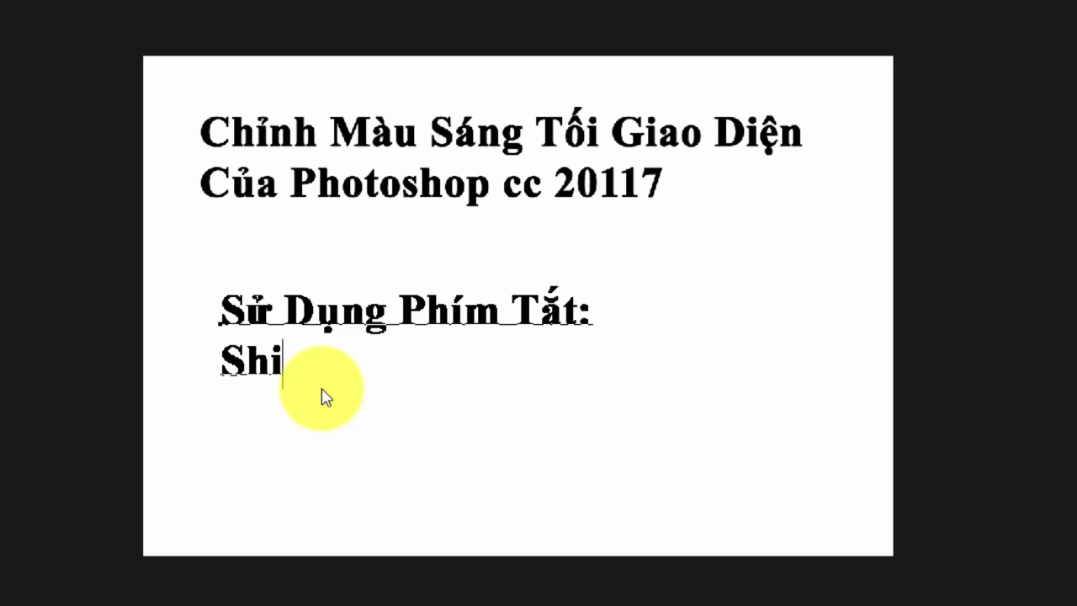
type("fr")
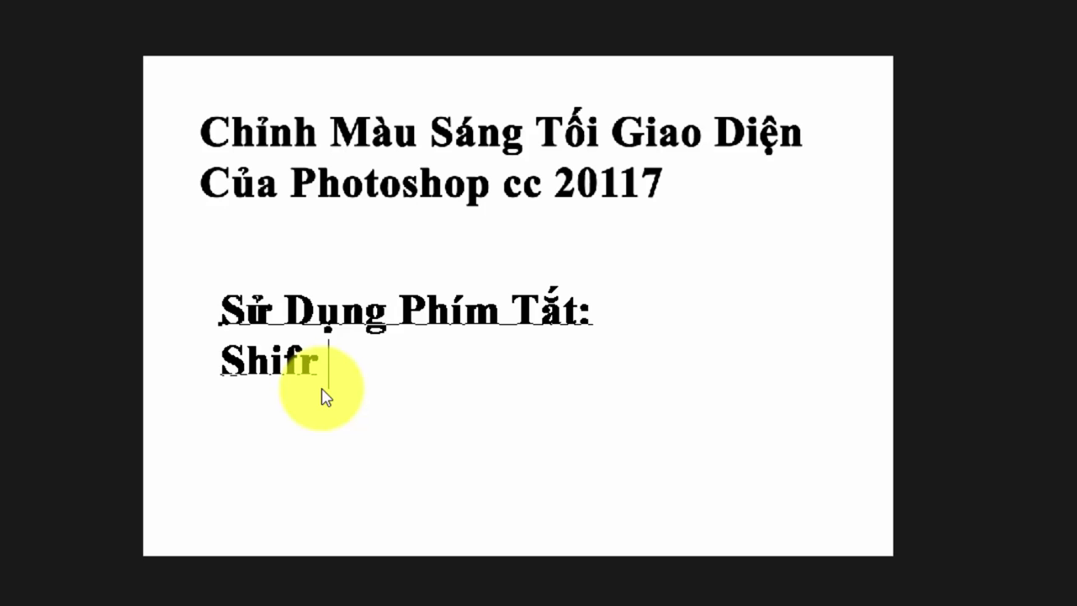
key("BackSpace")
type("f")
- Type the Shift + F1 (Làm Tối Màu) and Shift + F2 (Làm Sáng Màu) shortcut lines
key("BackSpace")
type("+")
type("F1")
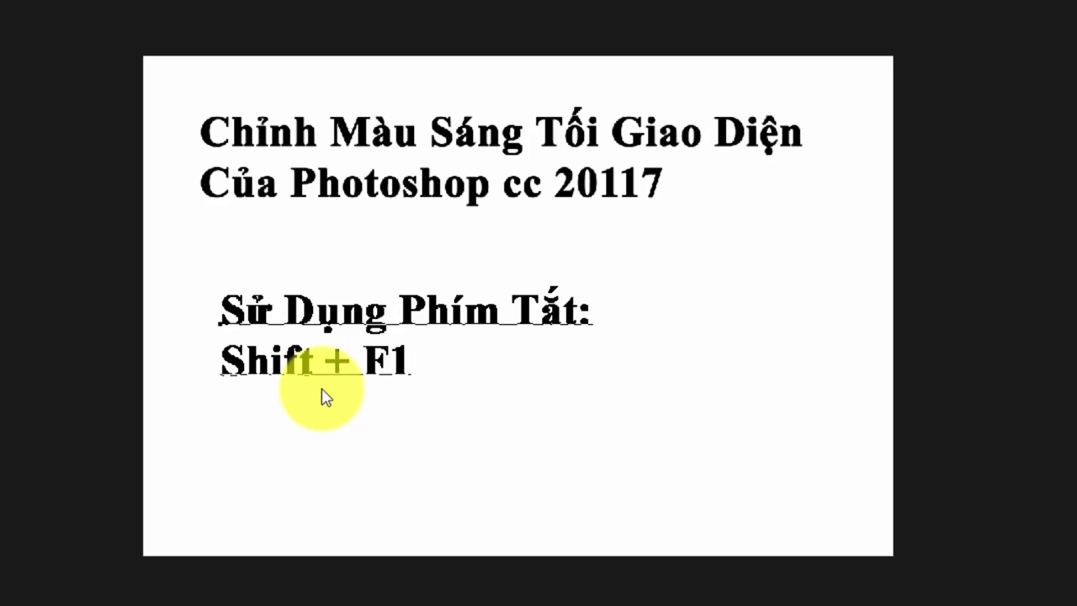
type("=")
type("Lam")
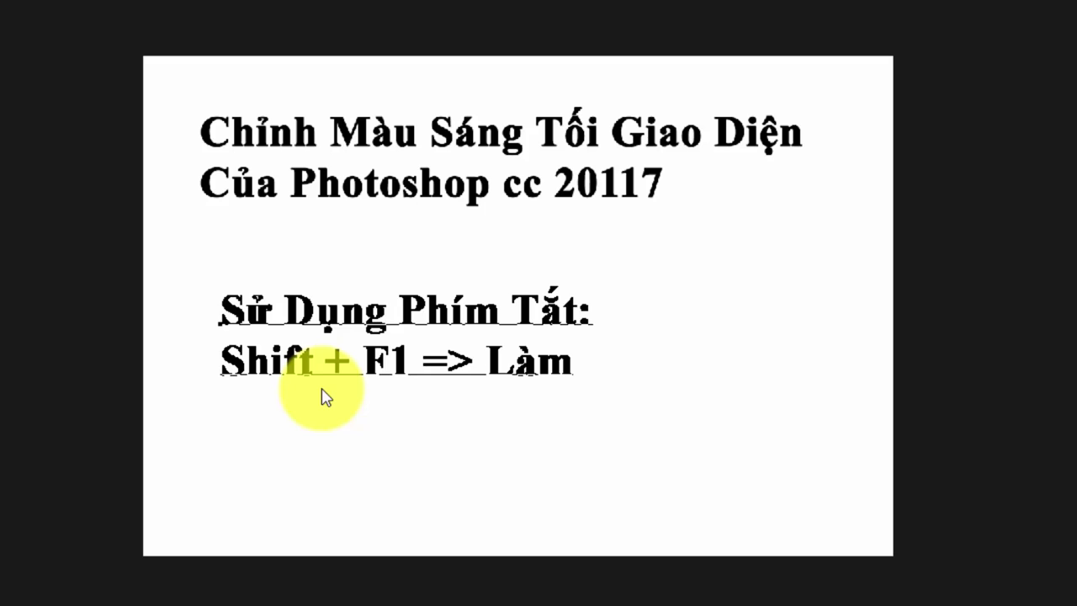
type(" tôi")
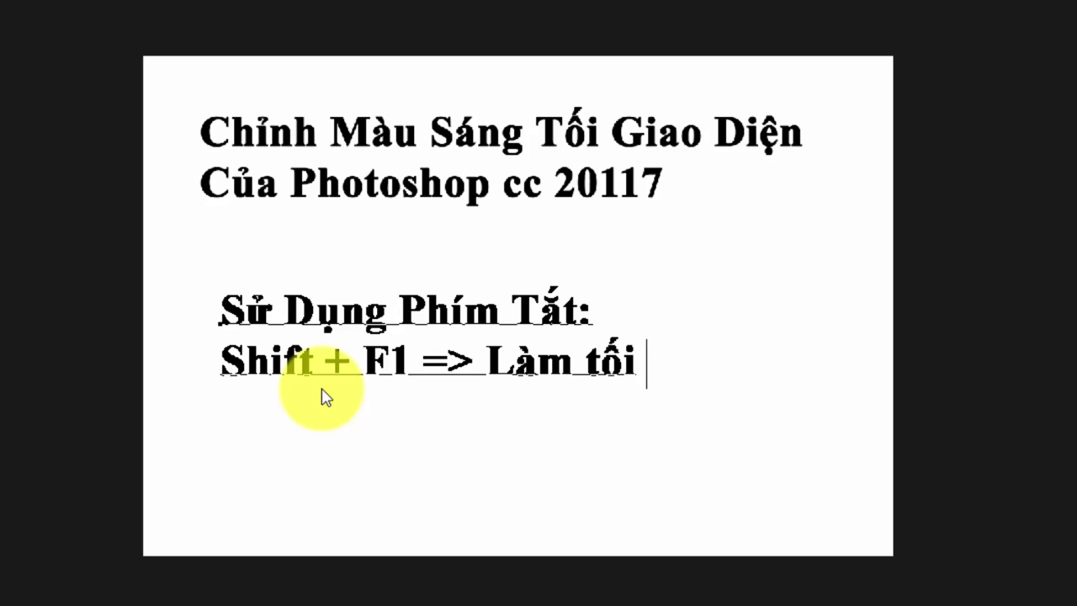
type("M")
type("au")
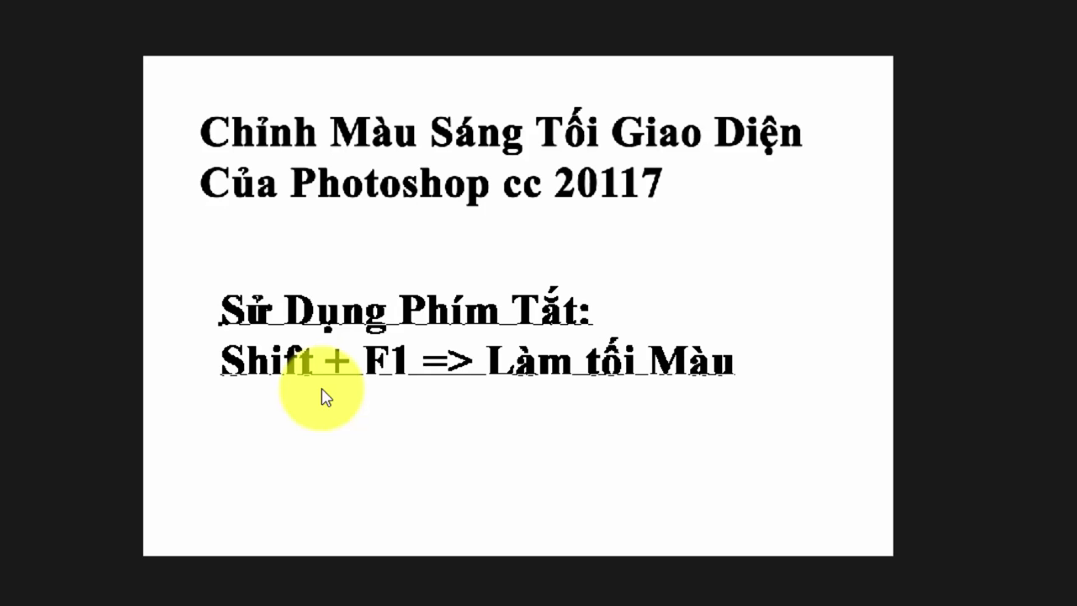
type("Sh")
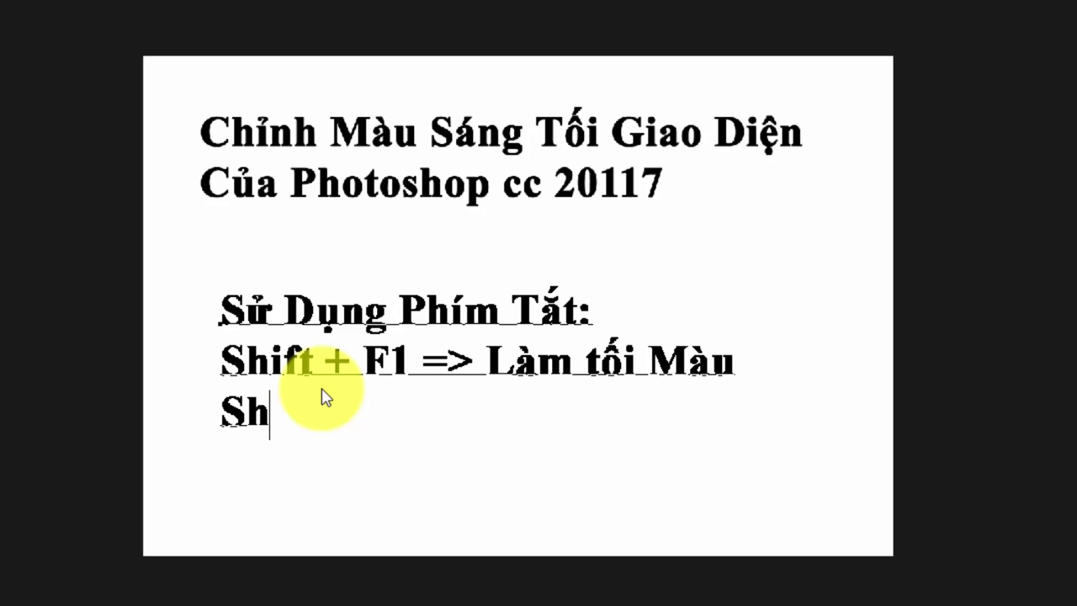
type("ift")
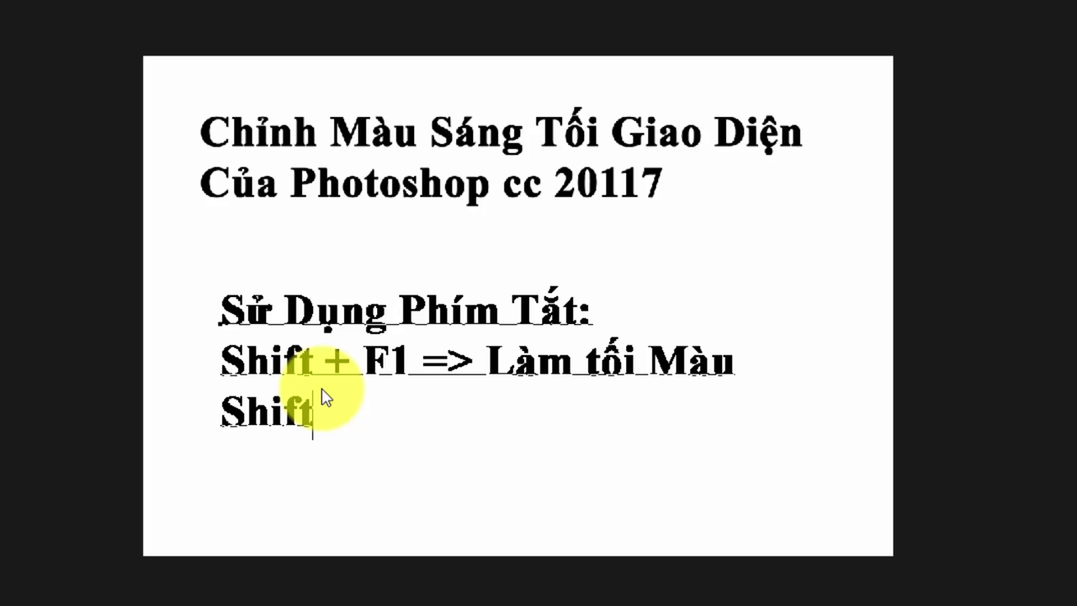
type(" +")
type("T")
key("BackSpace")
type("F2 =")
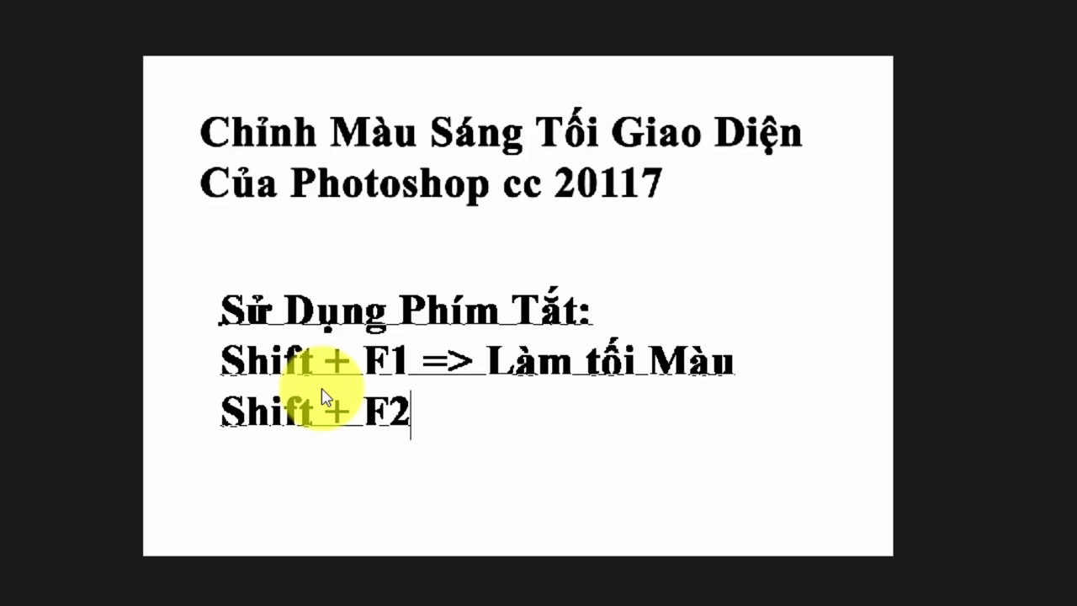
type("> ")
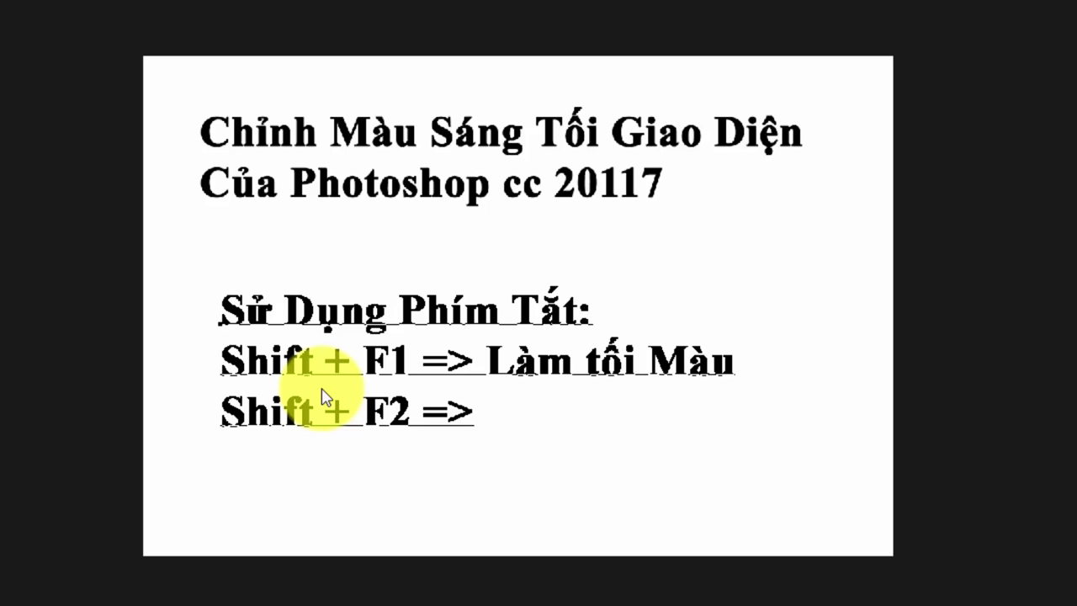
type("Lmaf")
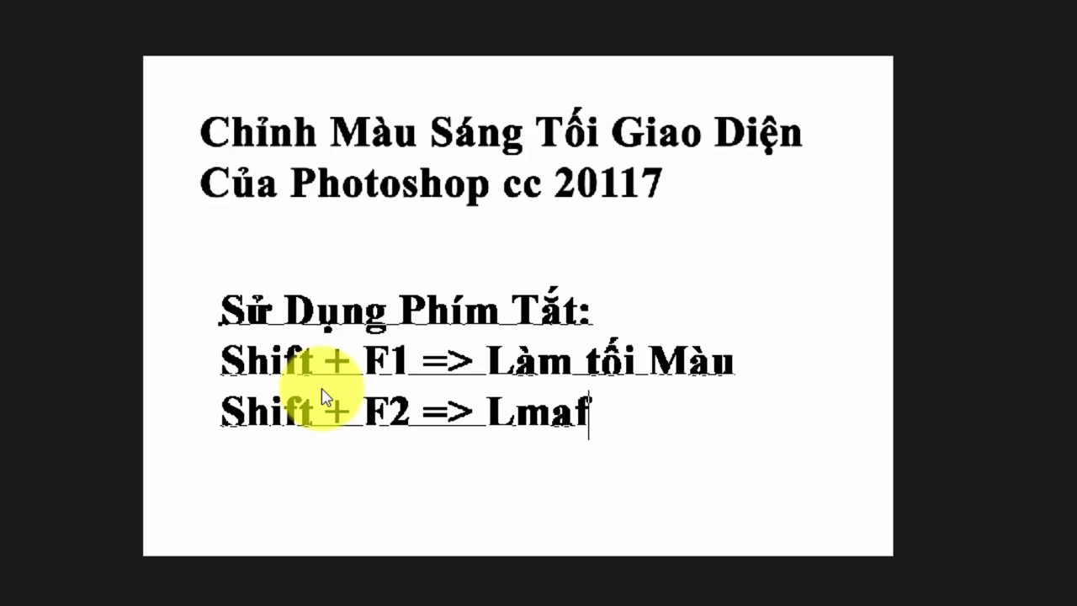
key("BackSpace")
key("BackSpace")
key("BackSpace")
type("am")
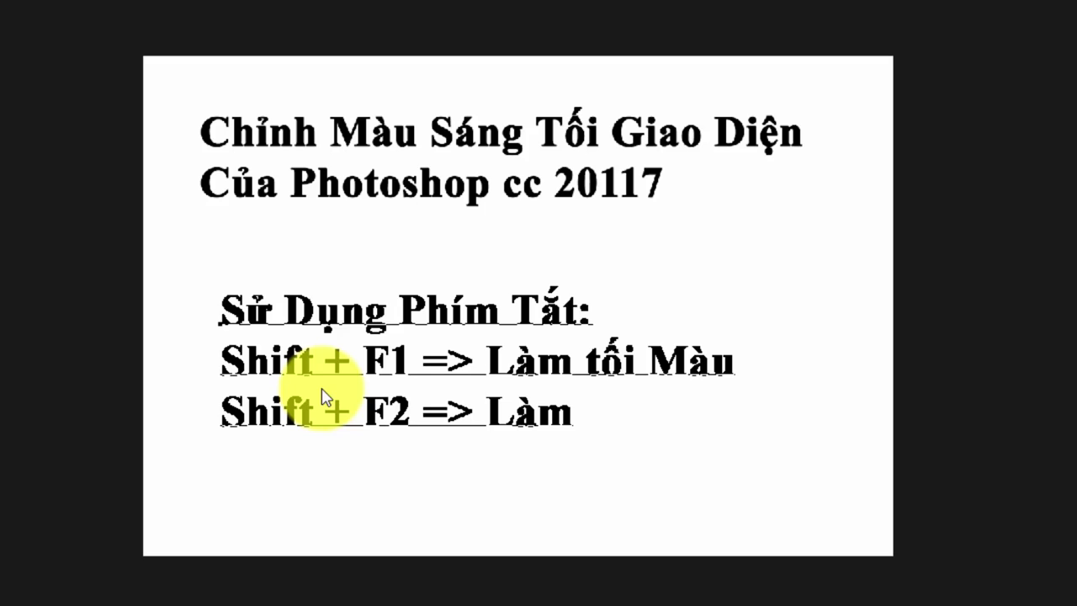
type(" Sangs Mau")
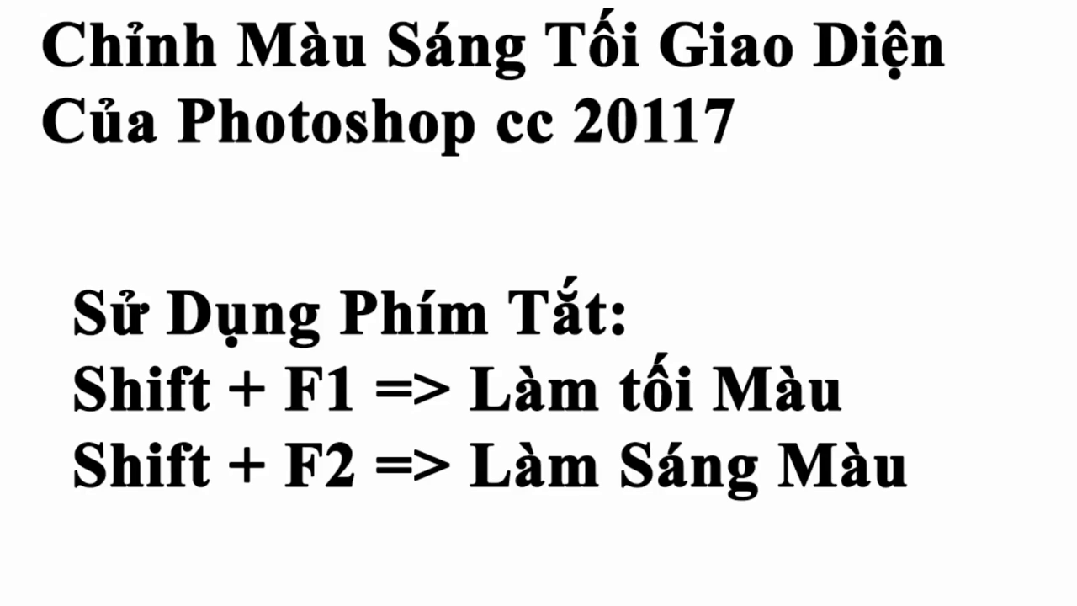
- Add a final line 'xem mình thực hiện....' below the shortcut list
left_click(907, 487)
key("Return")
type("t")
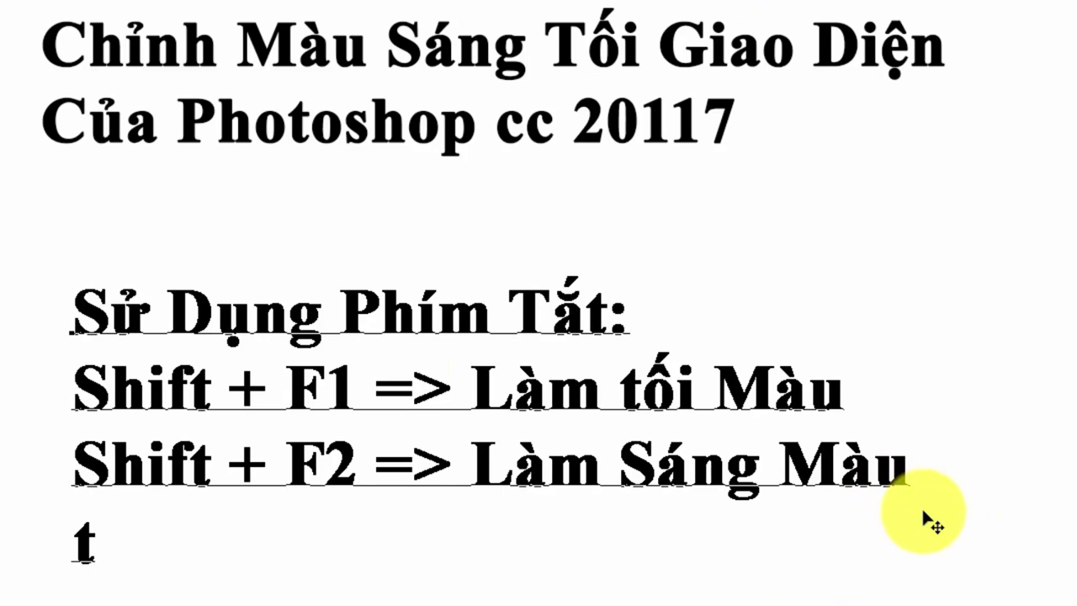
key("BackSpace")
key("BackSpace")
type("x")
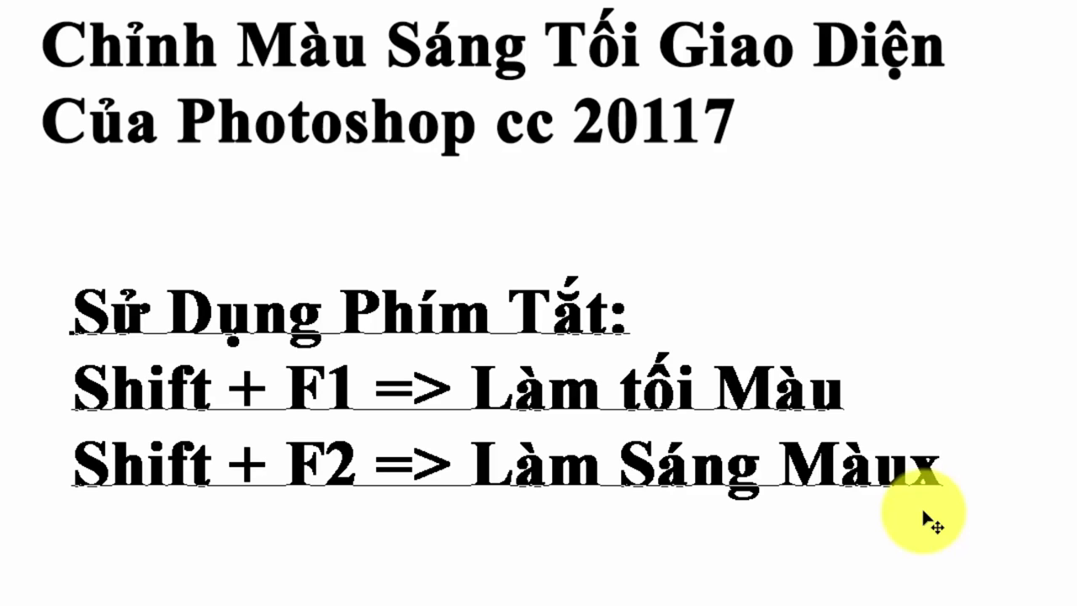
key("BackSpace")
type("xem")
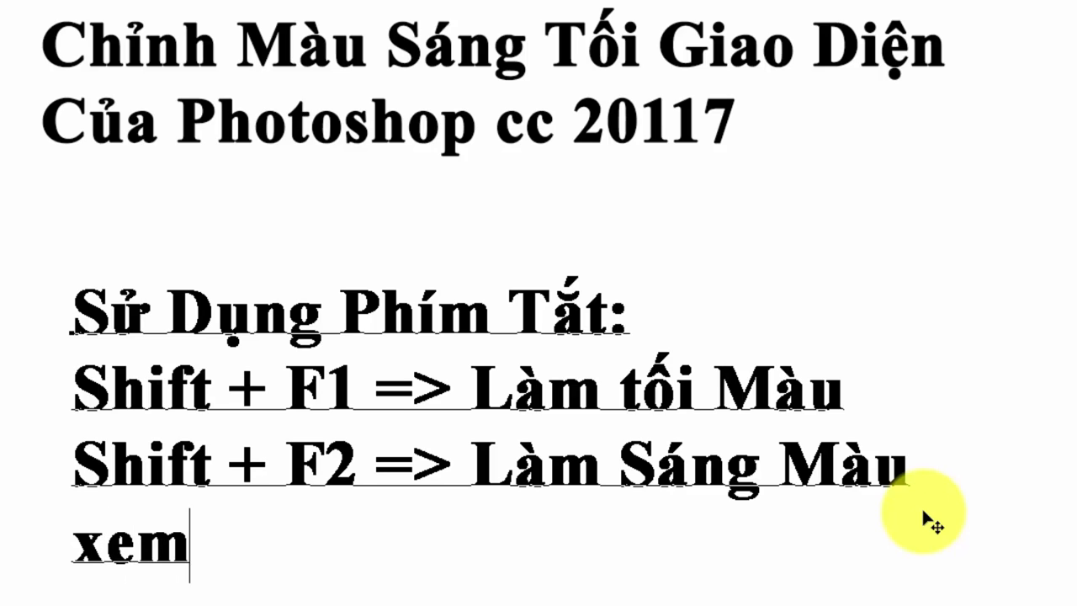
type(" mi")
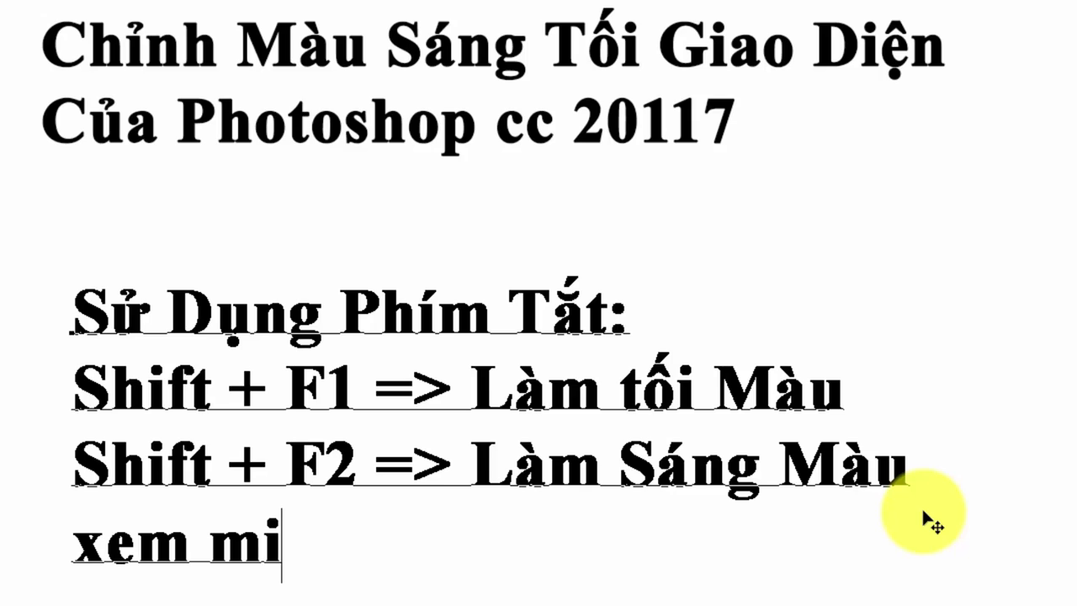
type("nh thực")
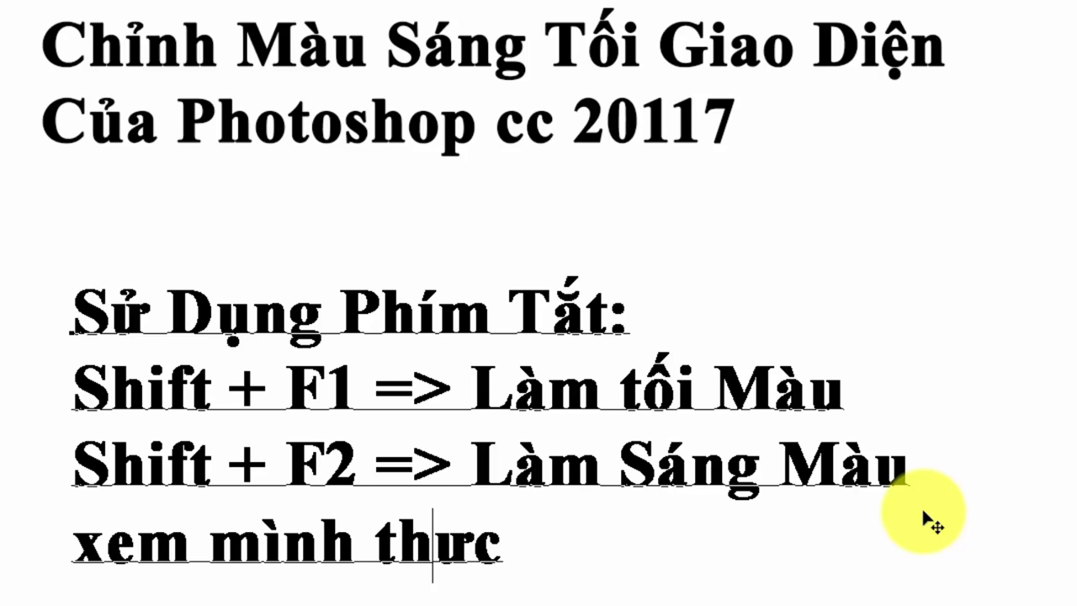
type(" hieện")
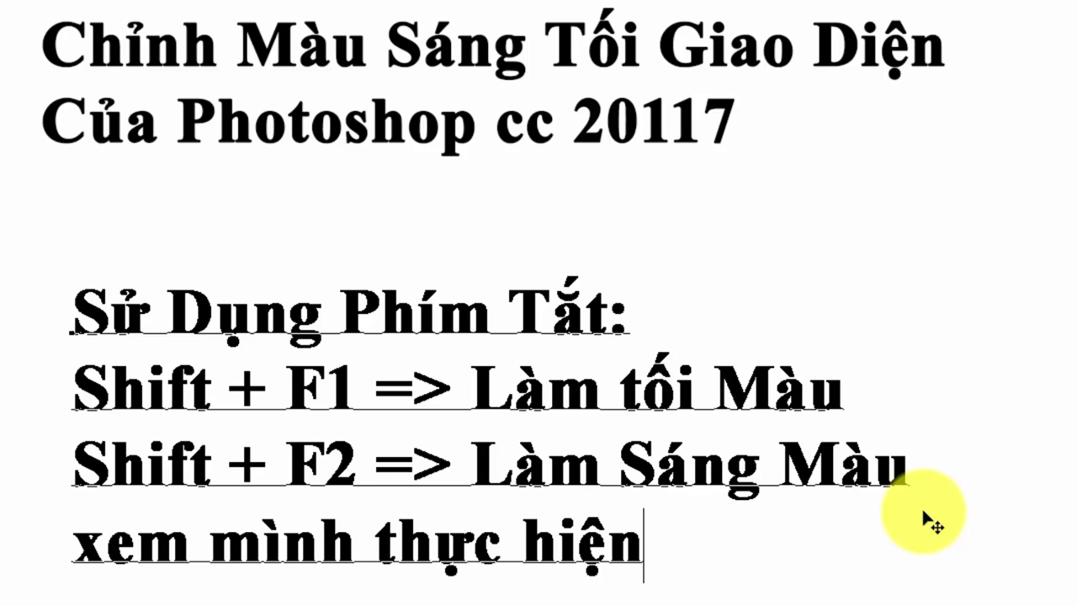
type("....")
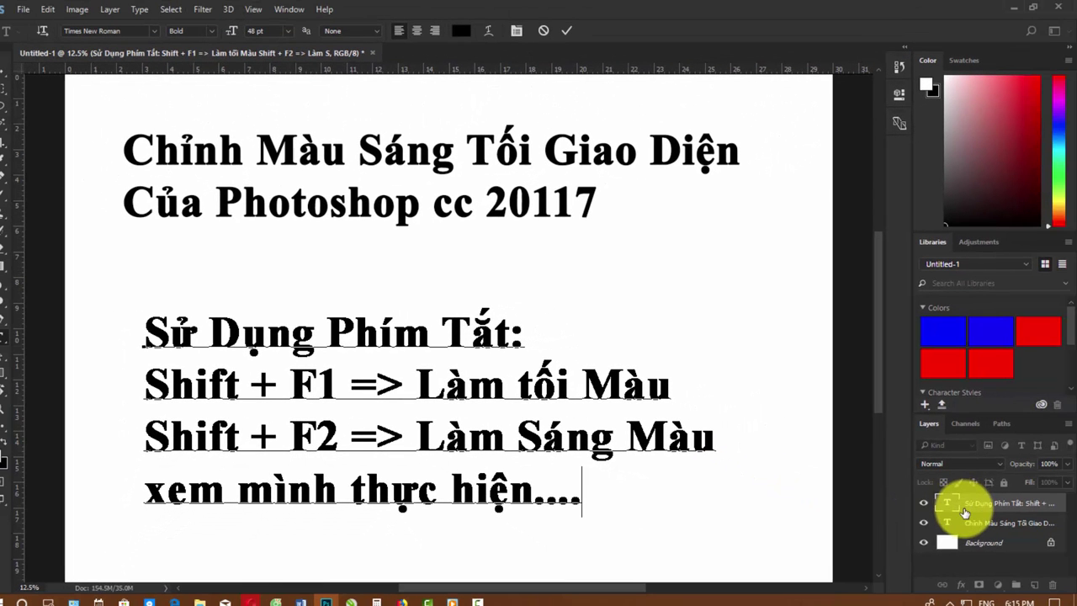
- Commit the shortcut text, then toggle Shift+F1/Shift+F2, ending on a darker interface theme
left_click(964, 505)
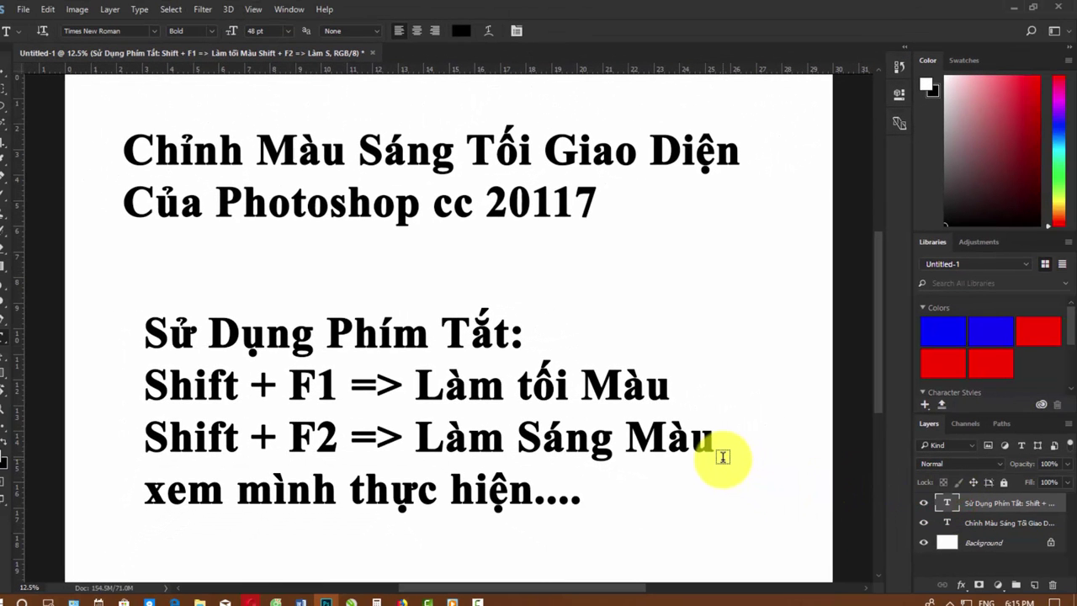
key("shift+F2")
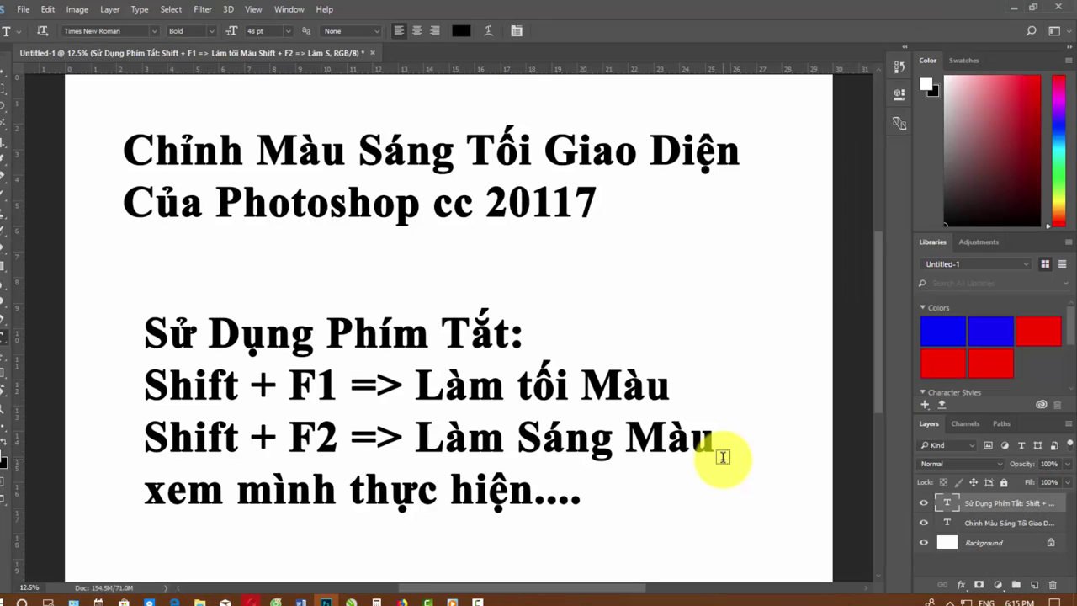
key("shift+F2")
key("shift+F2")
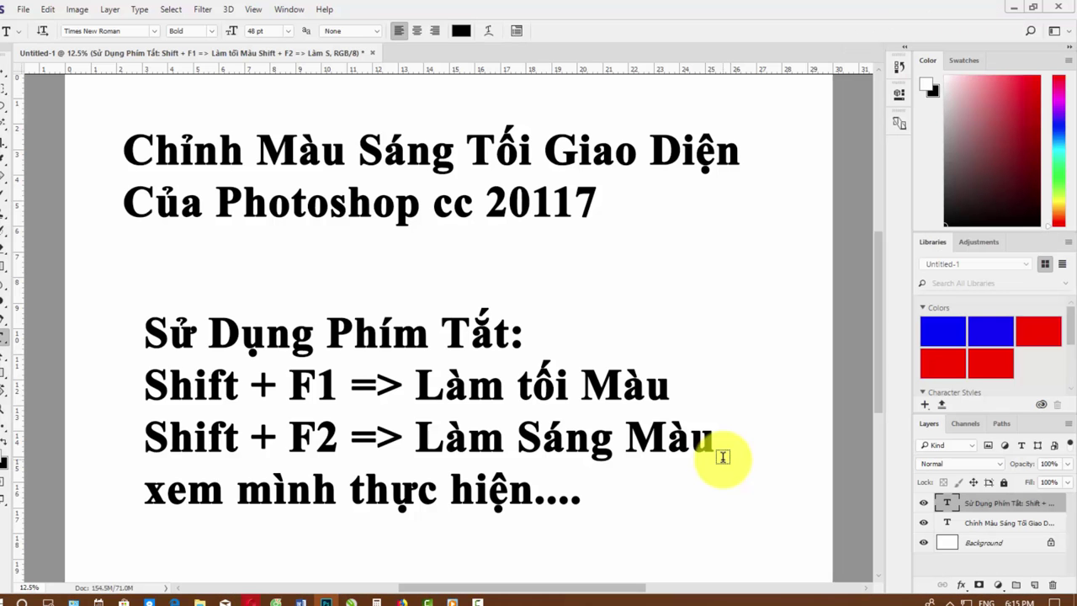
key("shift+F1")
key("shift+F1")
key("shift+F1")
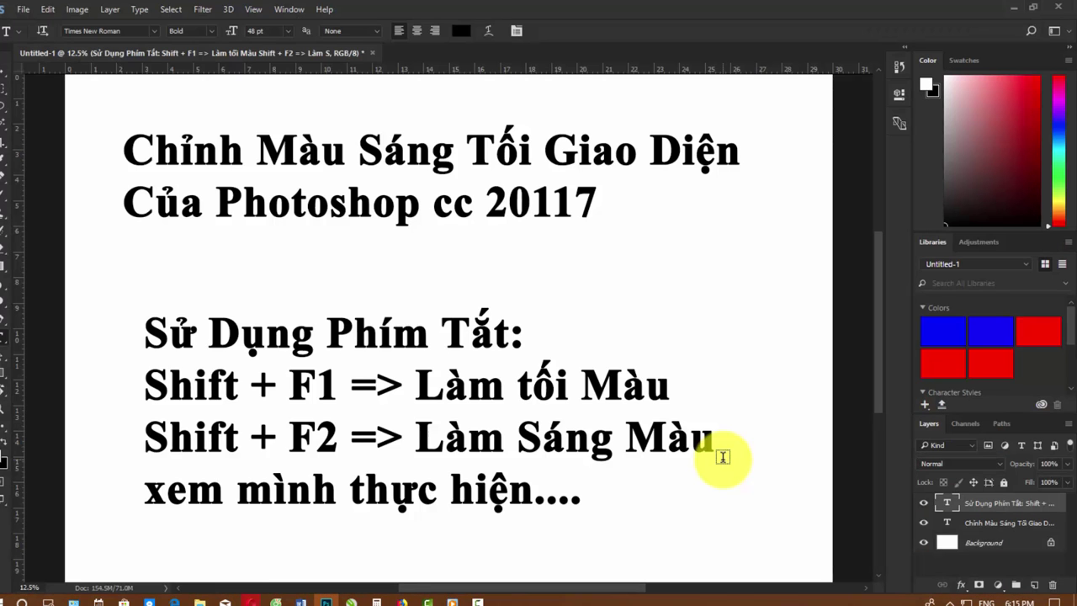
key("shift+F2")
key("shift+F2")
key("shift+F2")
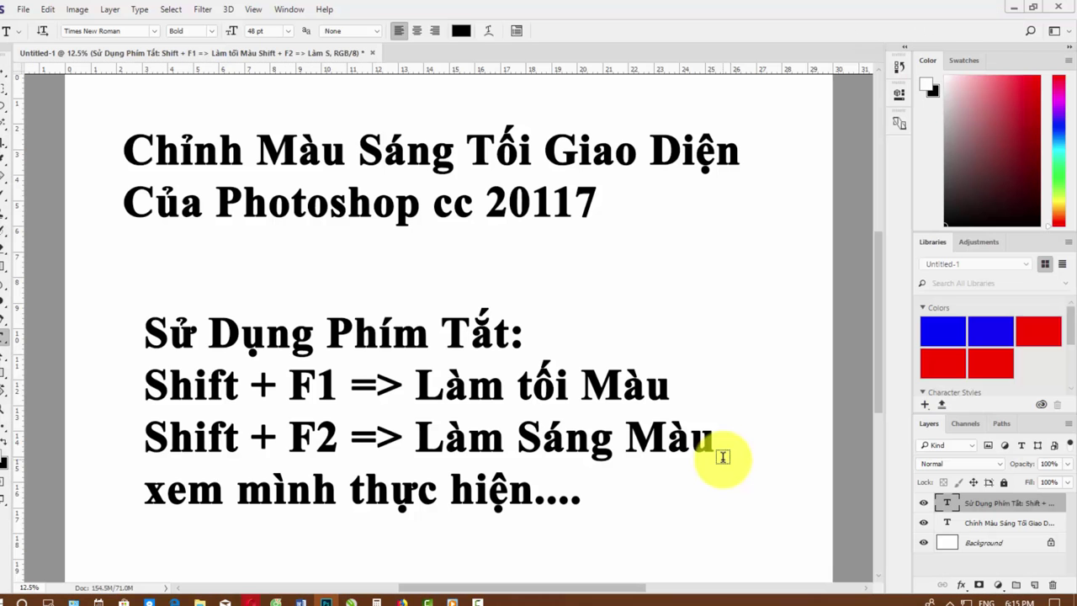
key("shift+F1")
key("shift+F1")
key("shift+F1")
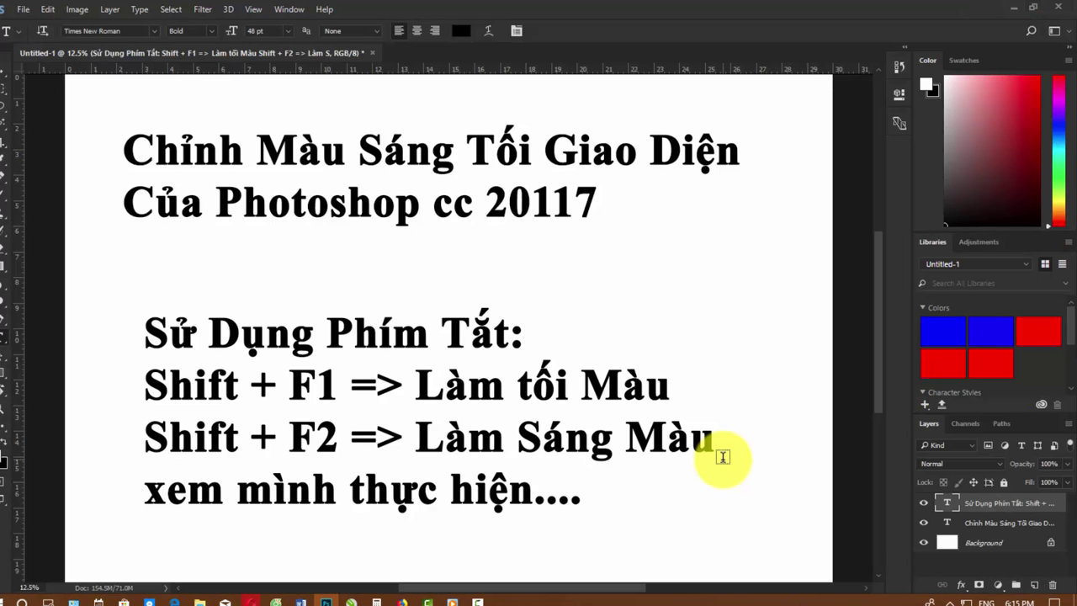
key("shift+F2")
key("shift+F2")
key("shift+F2")
key("shift+F1")
key("shift+F1")
key("shift+F1")
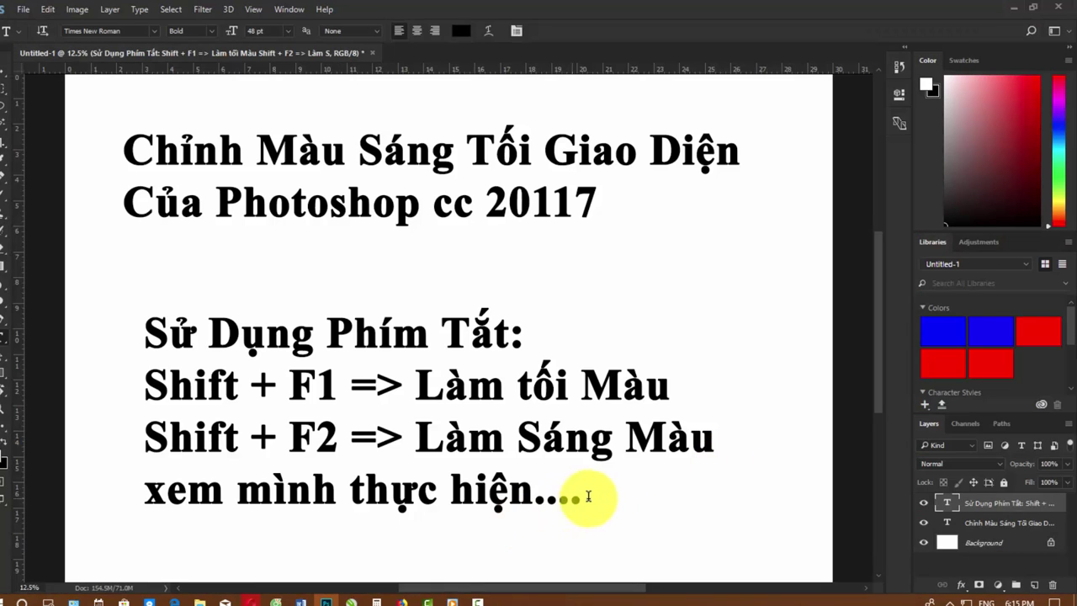
left_click(587, 497)
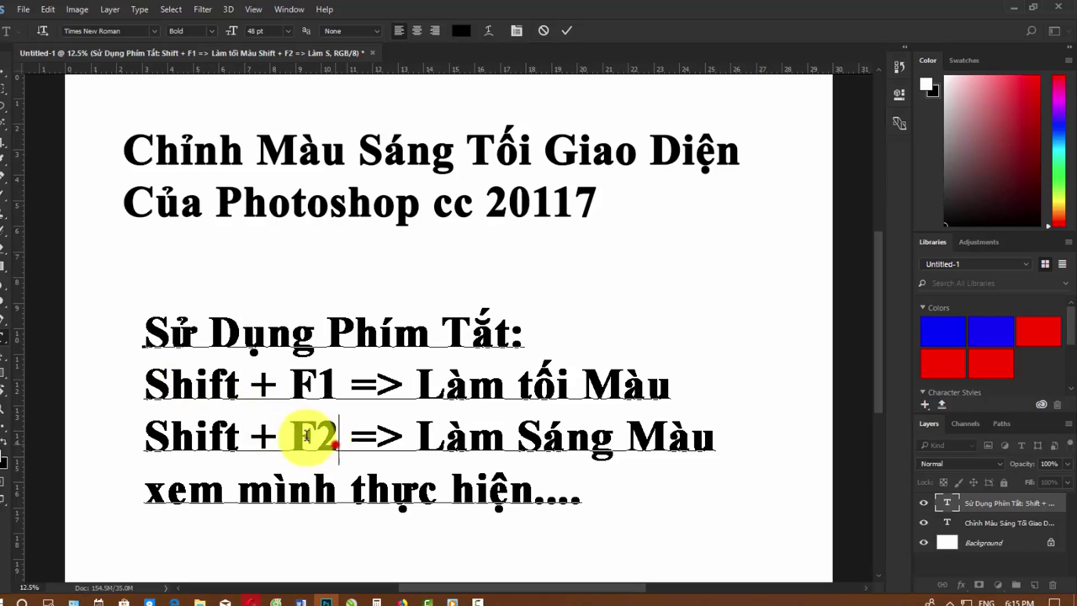
mouse_move(339, 438)
left_mouse_down()
mouse_move(161, 425)
mouse_move(158, 388)
left_mouse_up()
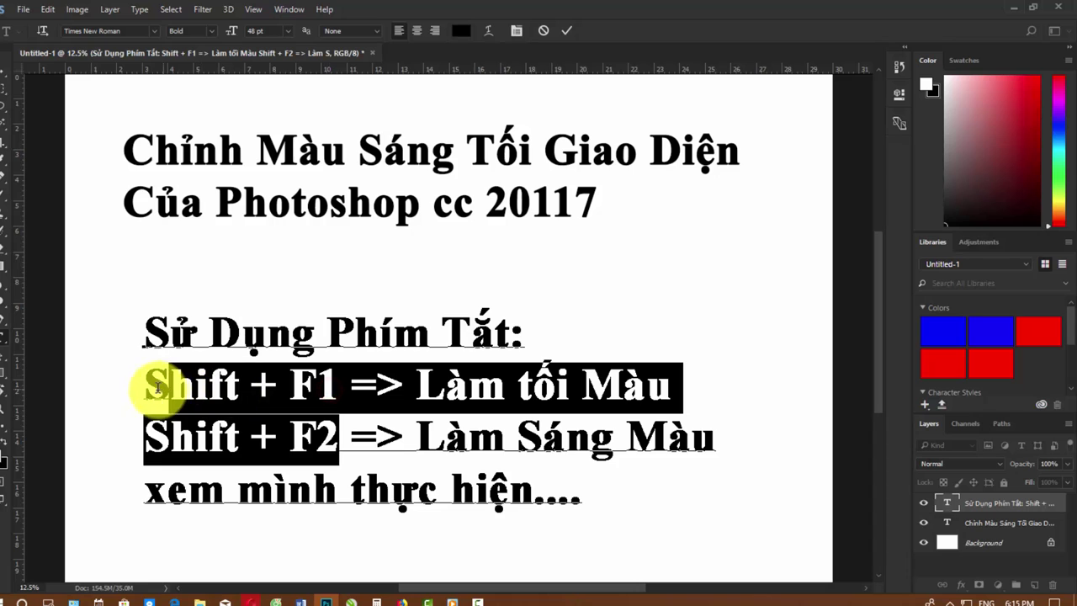
left_click(258, 392)
left_click_drag(347, 392, 185, 388)
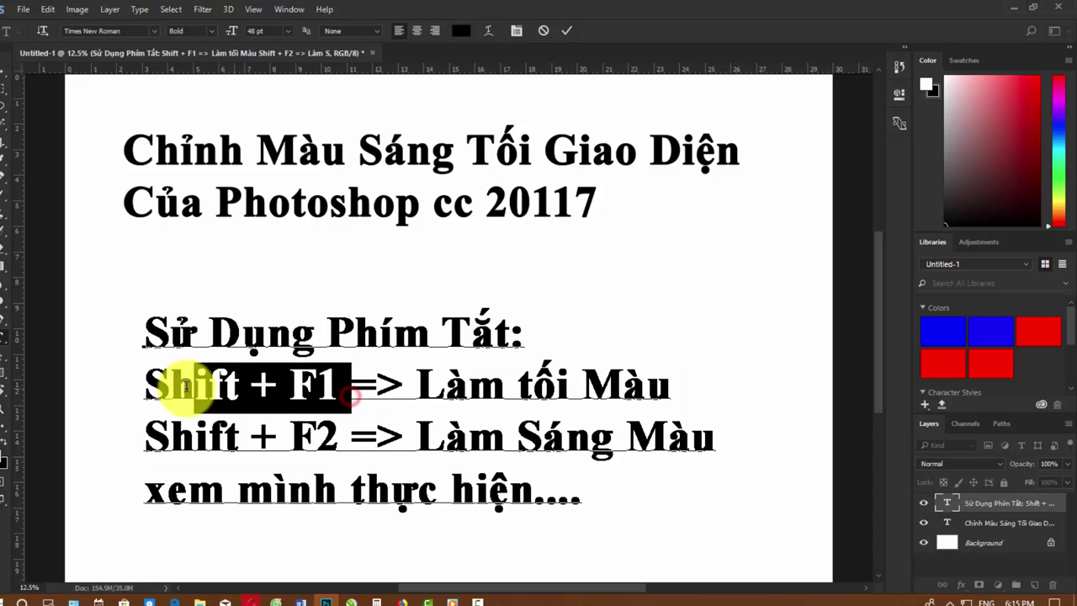
left_click(465, 388)
left_click(645, 385)
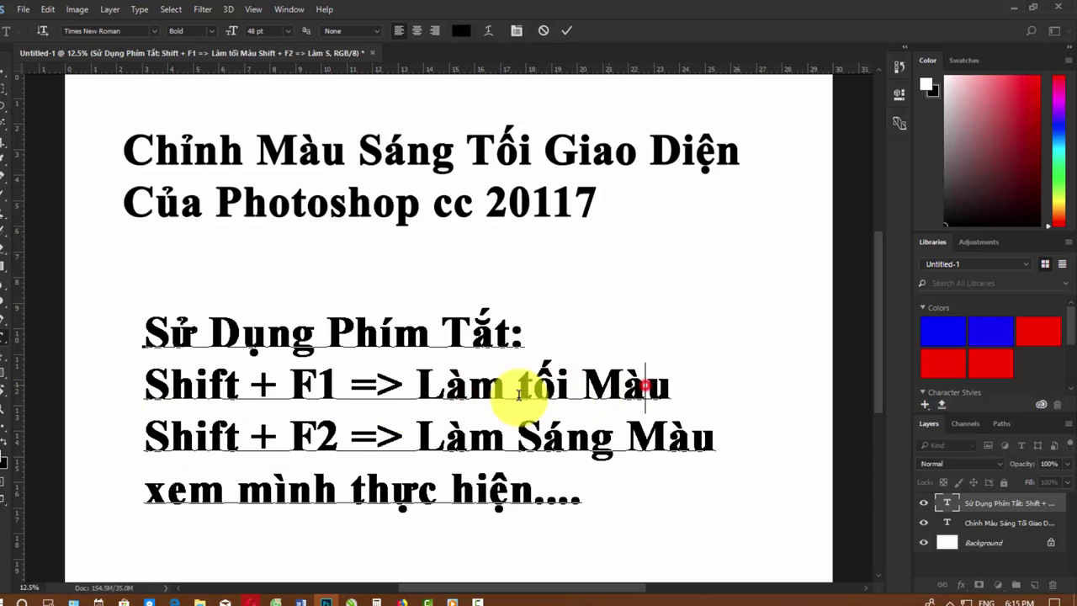
left_click_drag(168, 387, 686, 389)
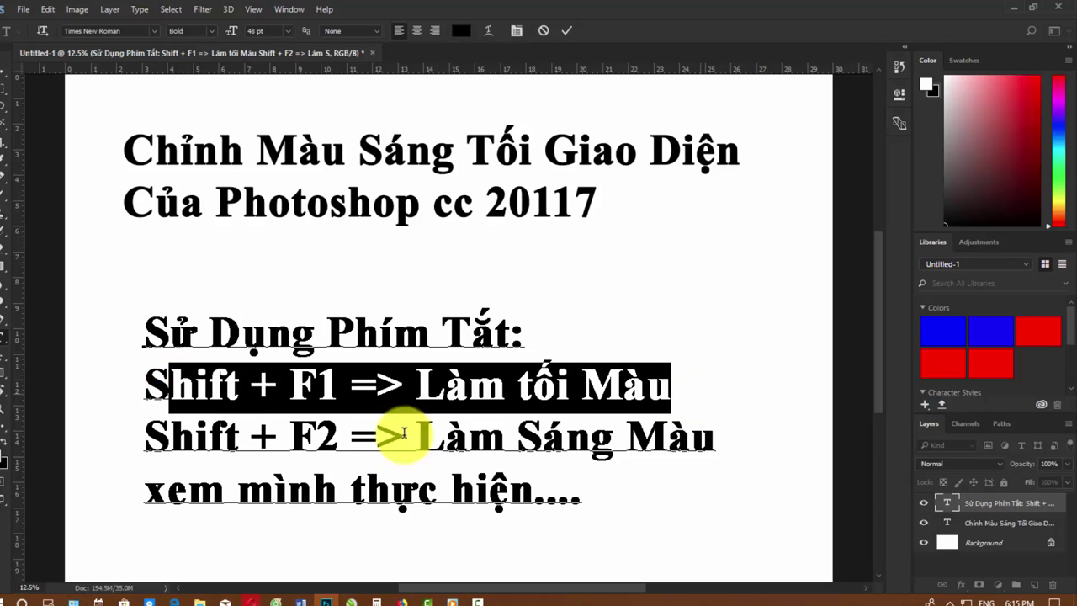
left_click_drag(147, 437, 764, 427)
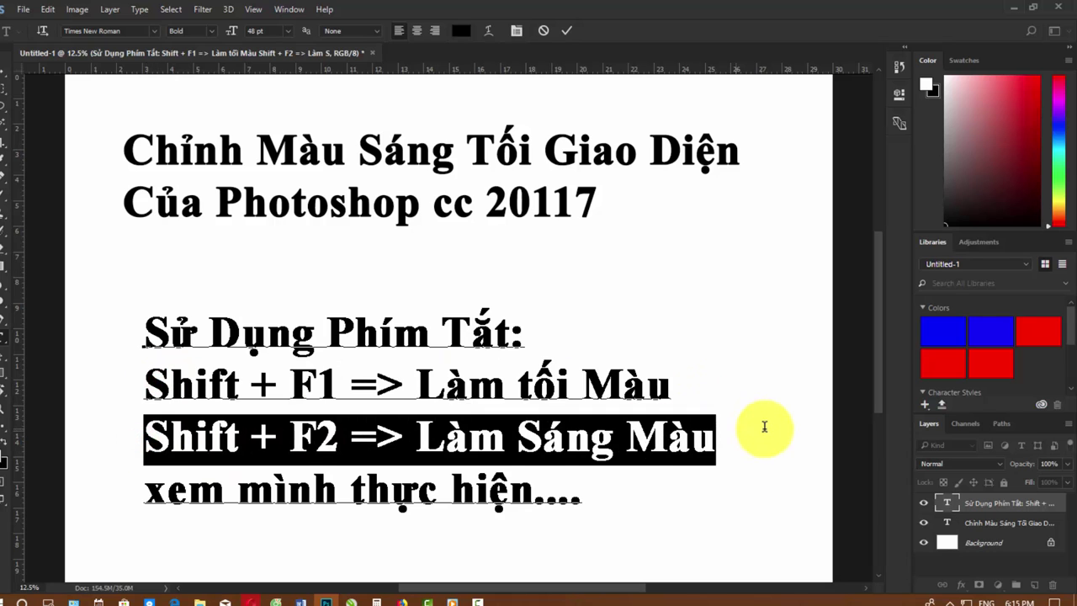
left_click_drag(637, 503, 130, 303)
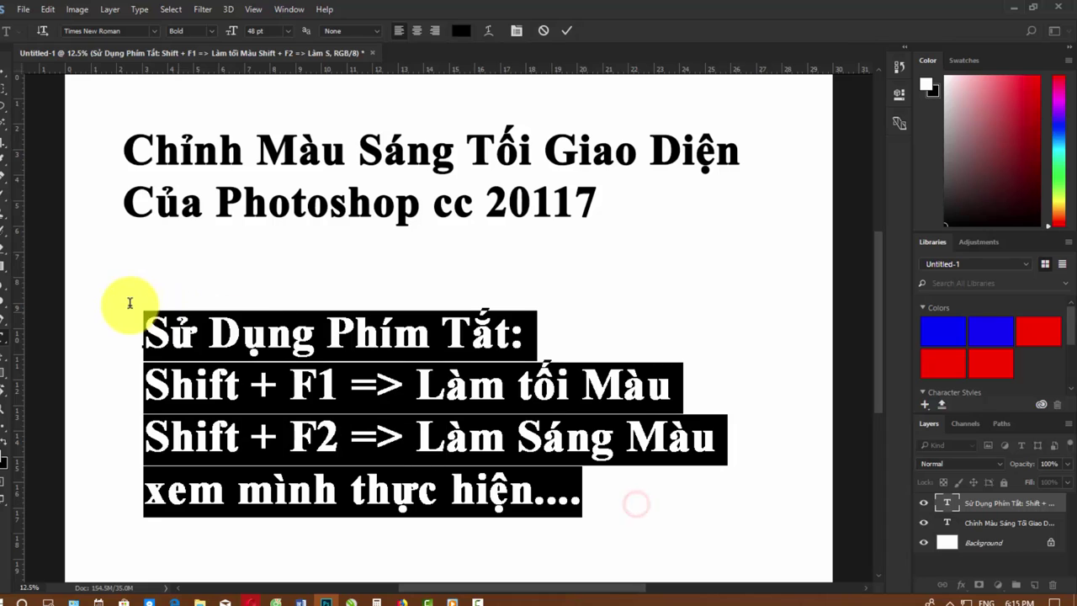
left_click(492, 223)
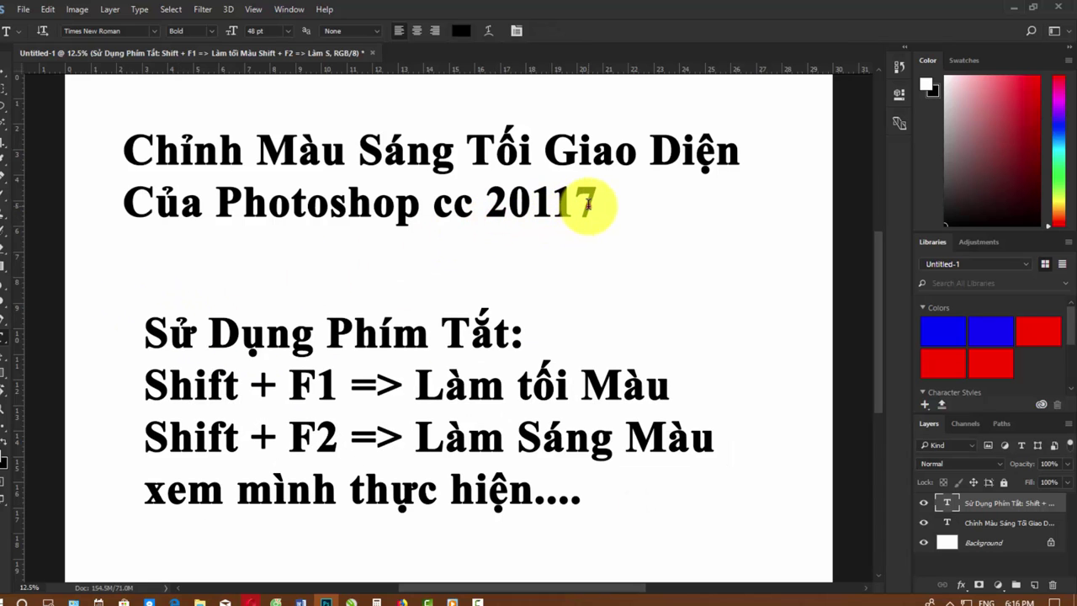
- Center-align the title text and move it toward the canvas centre
left_click(968, 522)
double_click(946, 523)
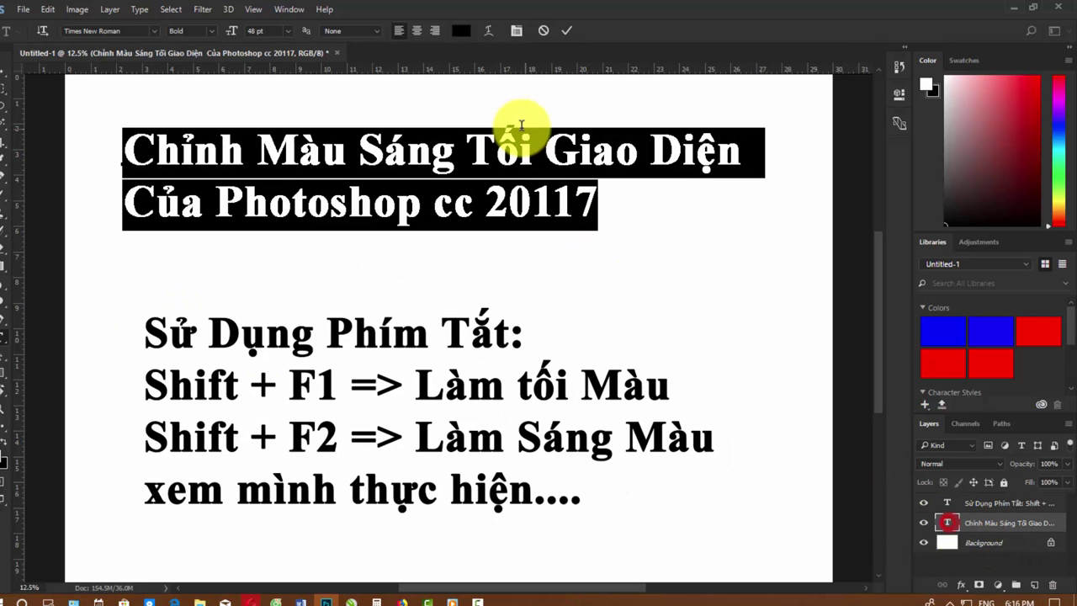
left_click(421, 33)
left_click(945, 519)
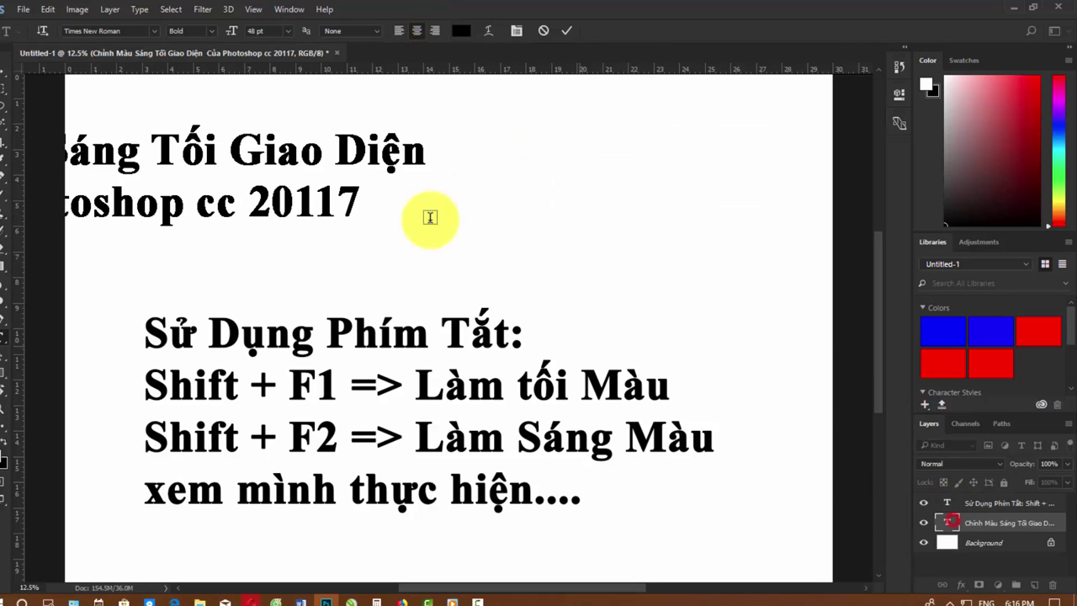
key("v")
mouse_move(319, 156)
left_mouse_down()
mouse_move(680, 163)
mouse_move(649, 162)
left_mouse_up()
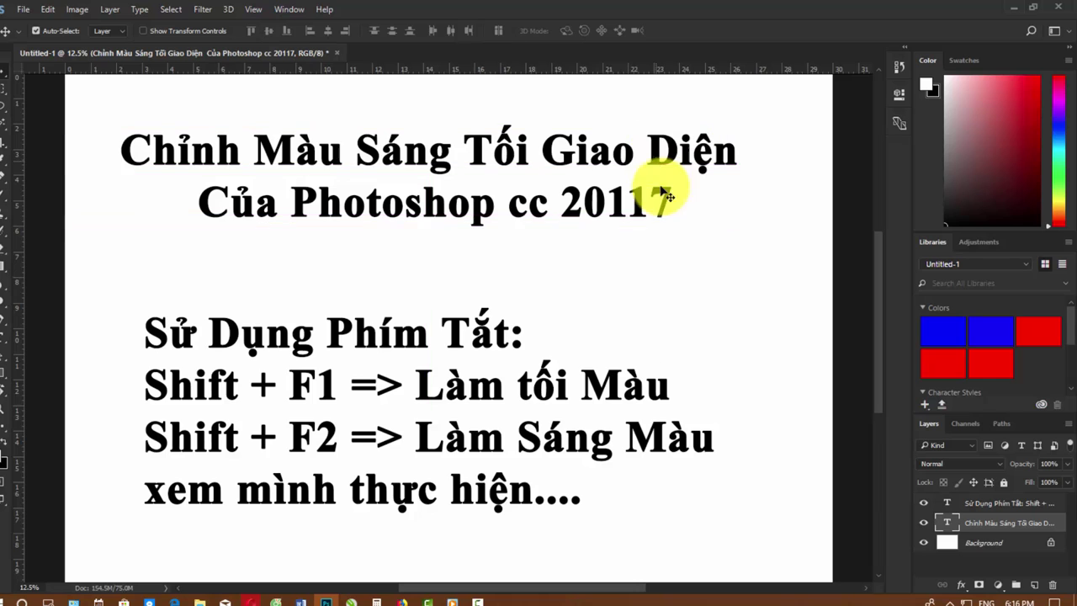
- Replace the title with 'Thanks Các Bạn Đã Ủng Hộ Kênh' and commit it
key("t")
left_click(446, 220)
key("ctrl+a")
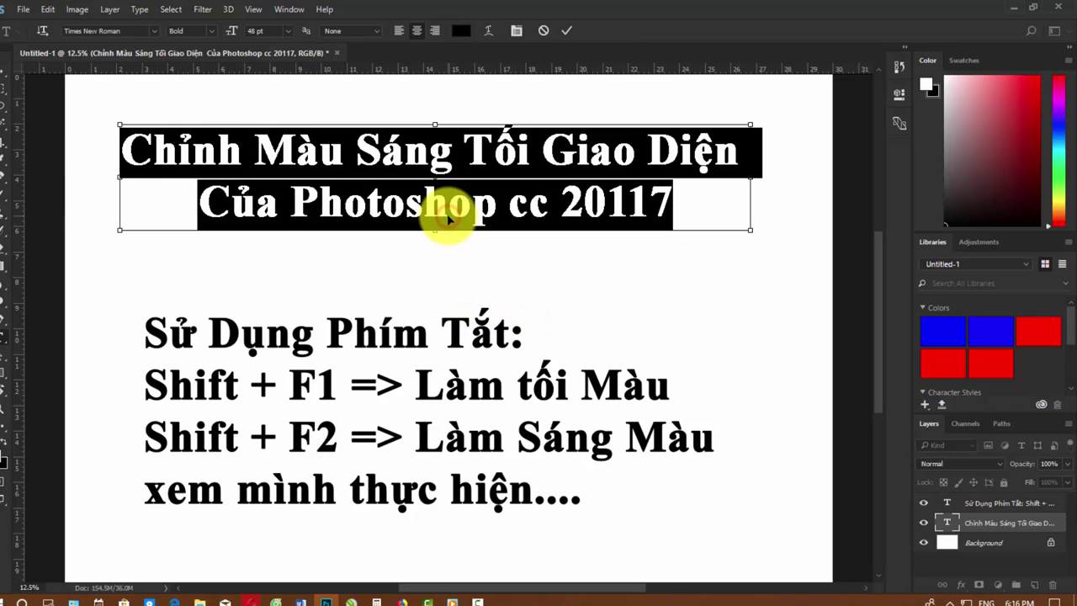
type("Ta")
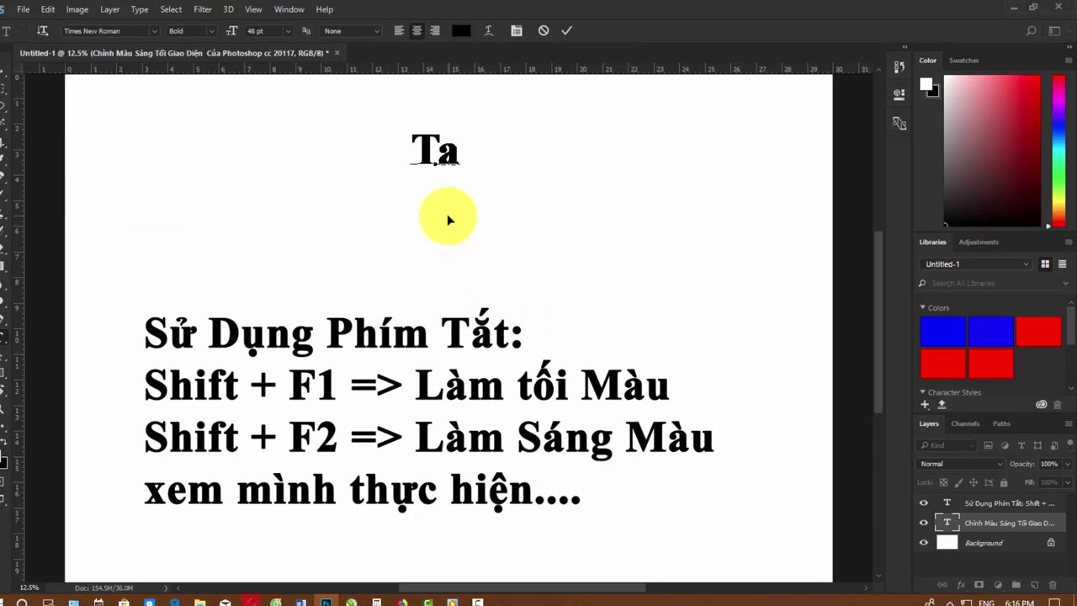
key("BackSpace")
key("BackSpace")
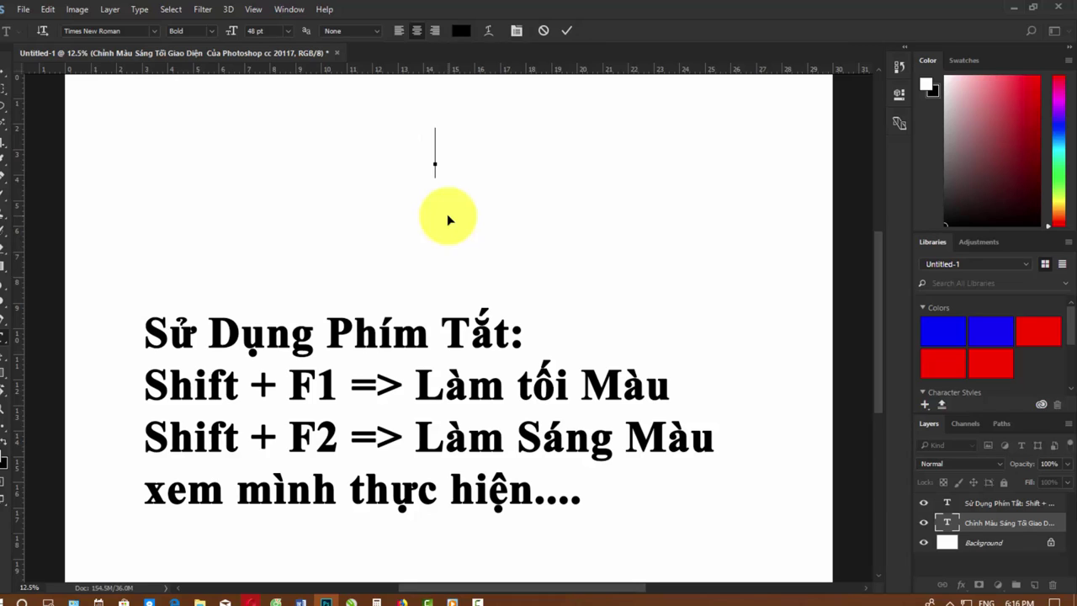
type("Thank")
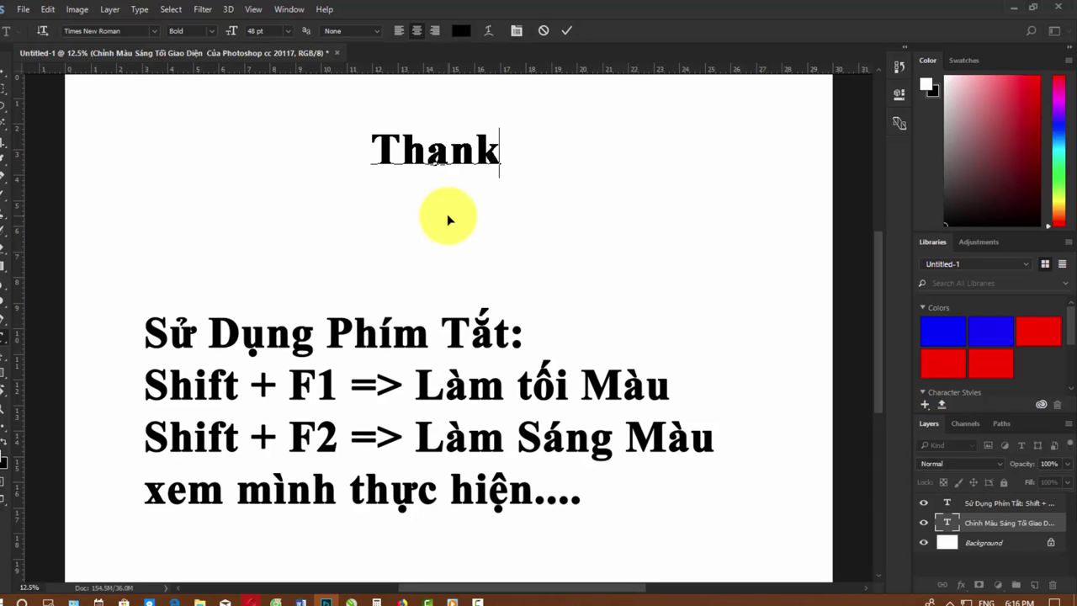
type("s ")
type("Cac")
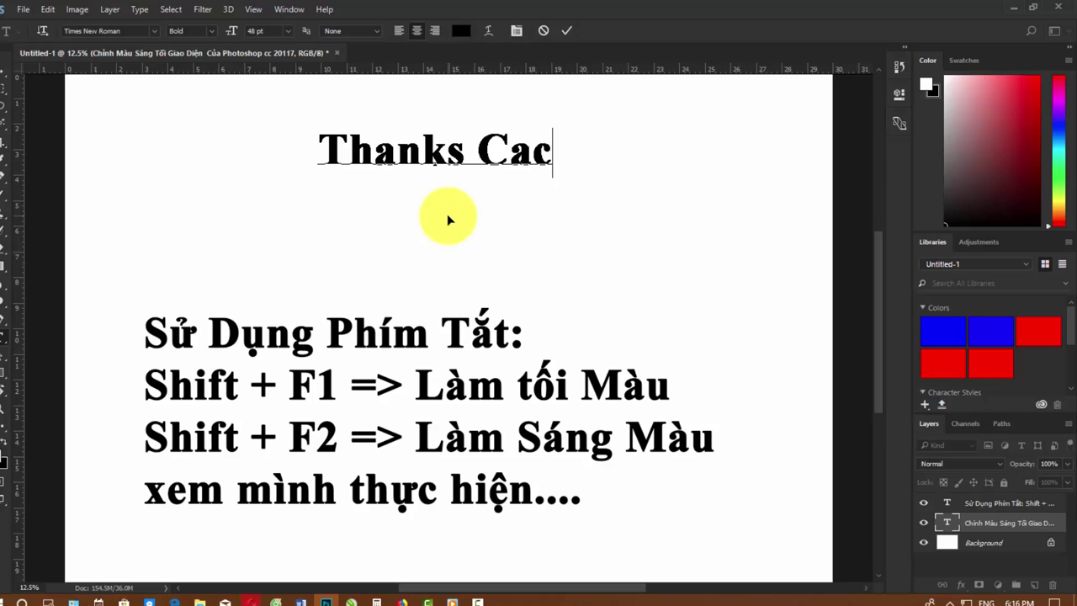
type("s Bạn Đax")
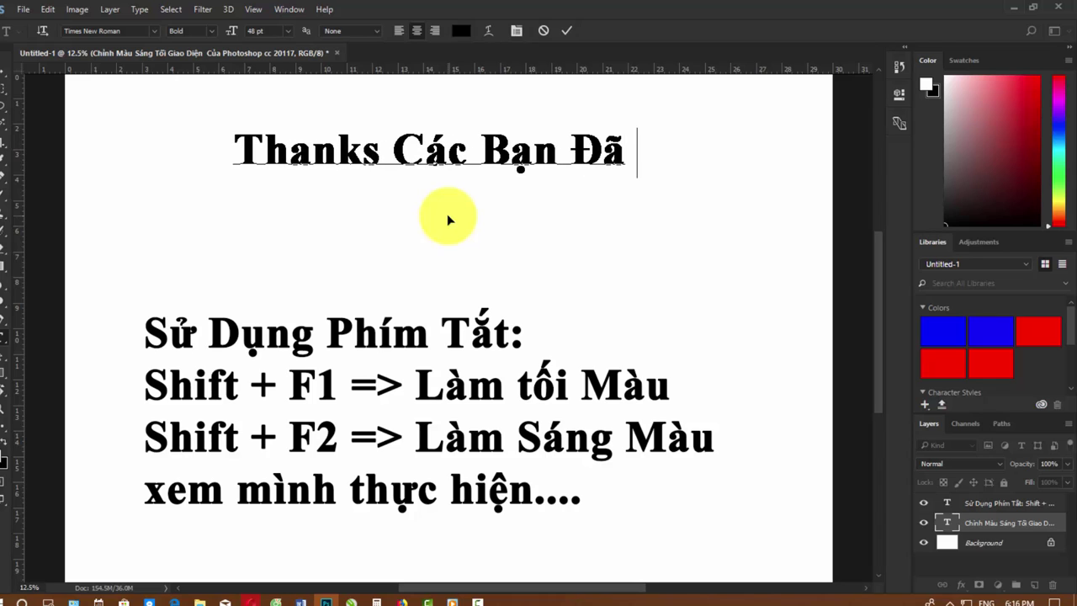
type(" Ungr Hôj")
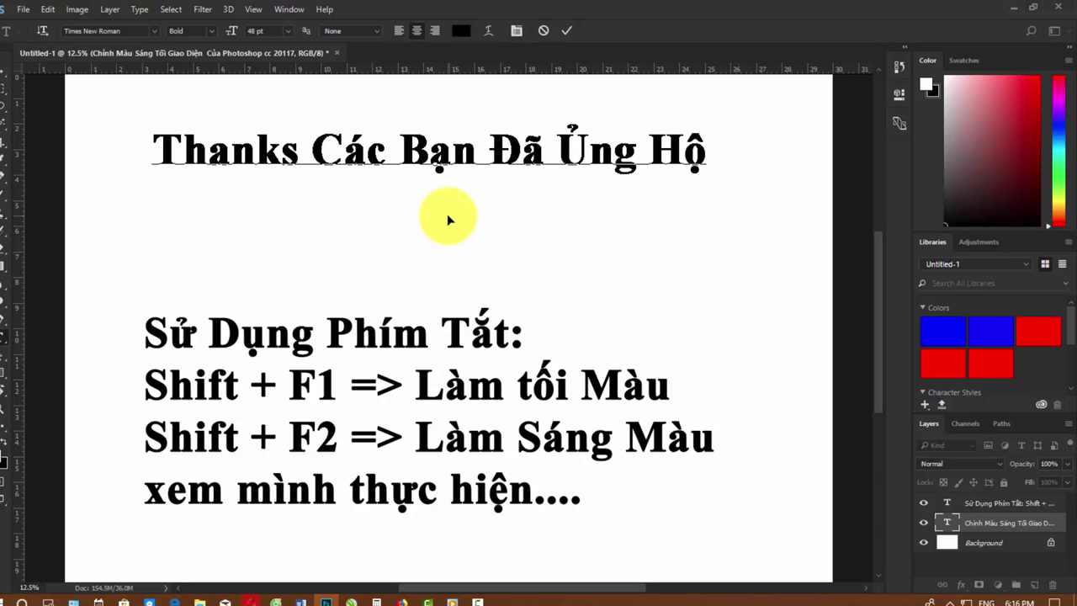
type("Ke")
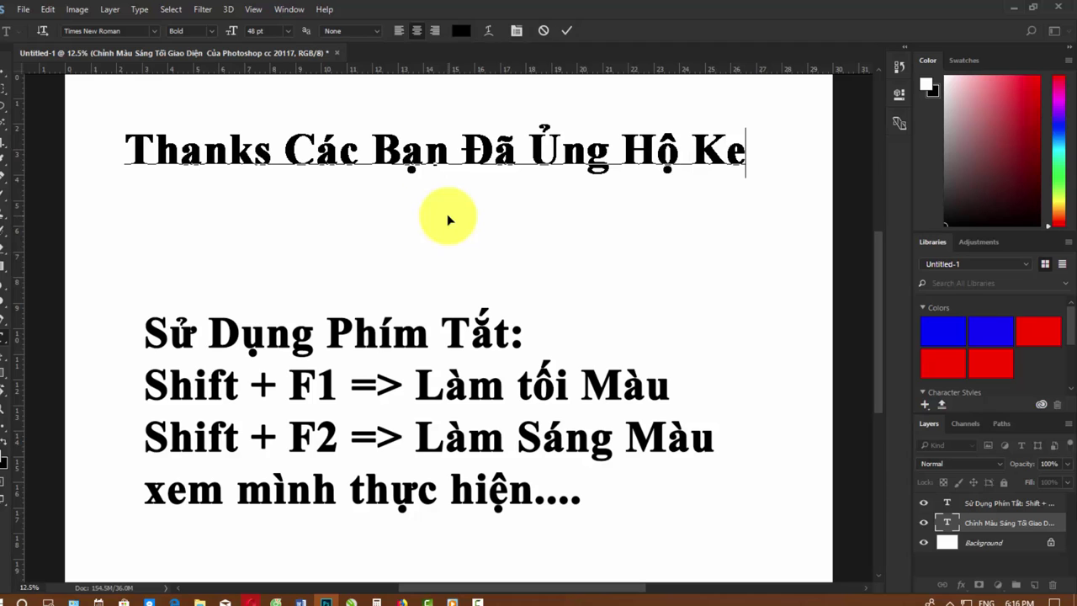
type("enh")
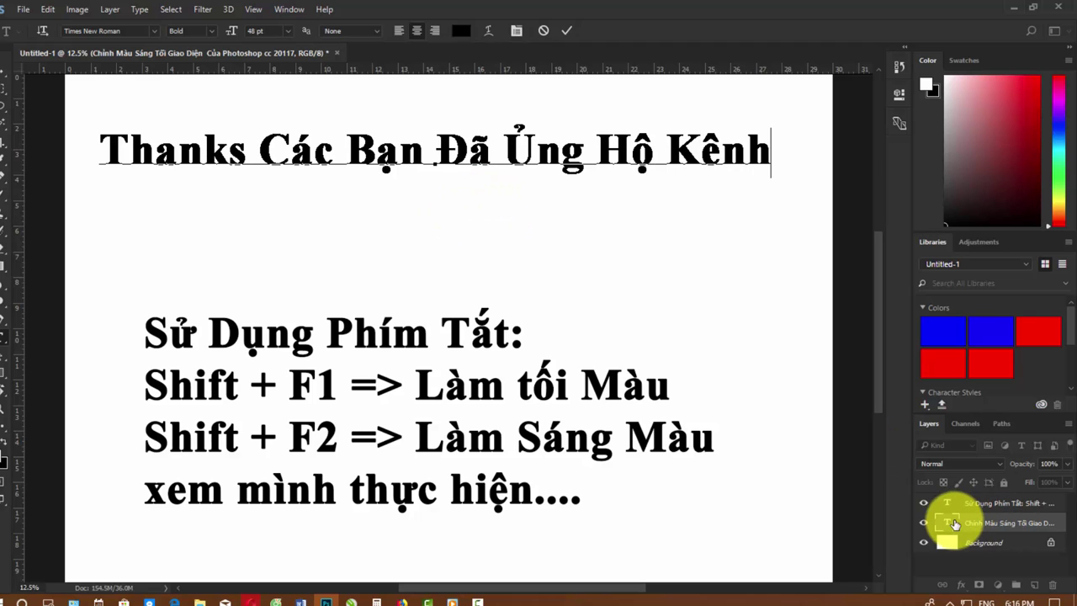
left_click(945, 519)
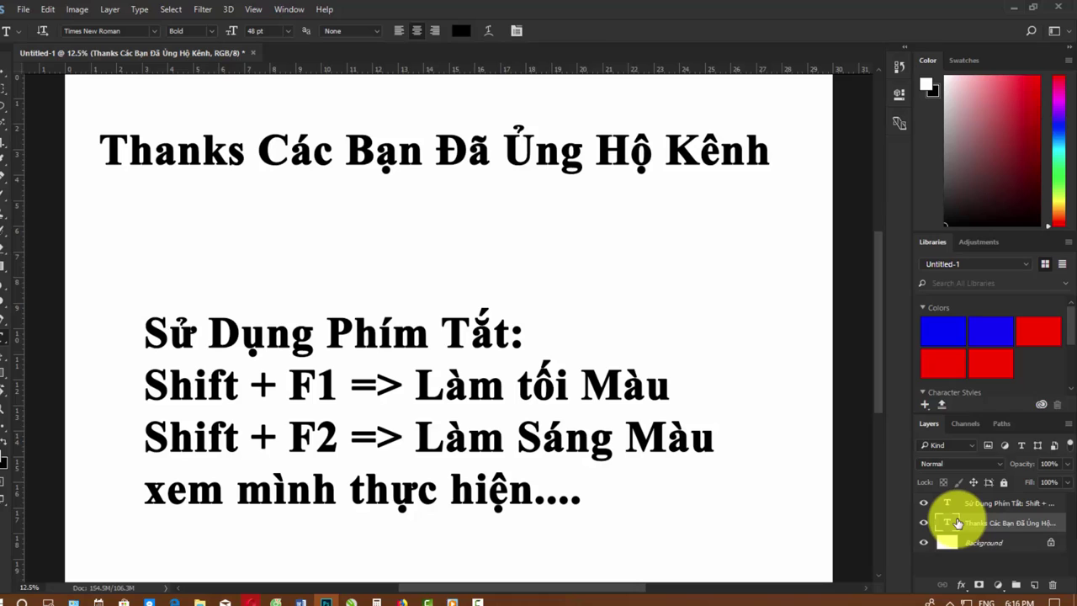